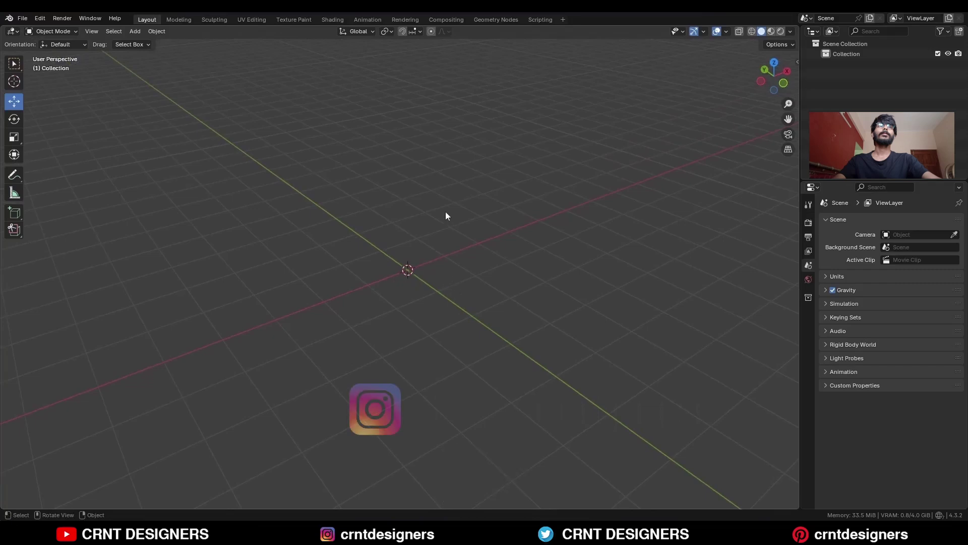
# - Add a cube mesh and scale it to 0.6 along the X axis
pyautogui.hotkey('shift', 'a')
pyautogui.moveTo(450, 201)
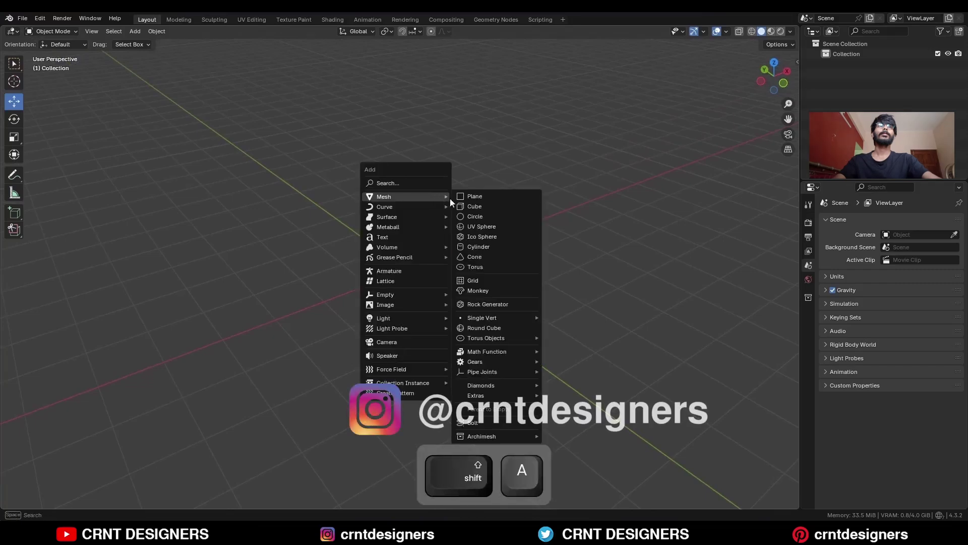
pyautogui.click(487, 205)
pyautogui.press('KP_1')
pyautogui.press('s')
pyautogui.press('x')
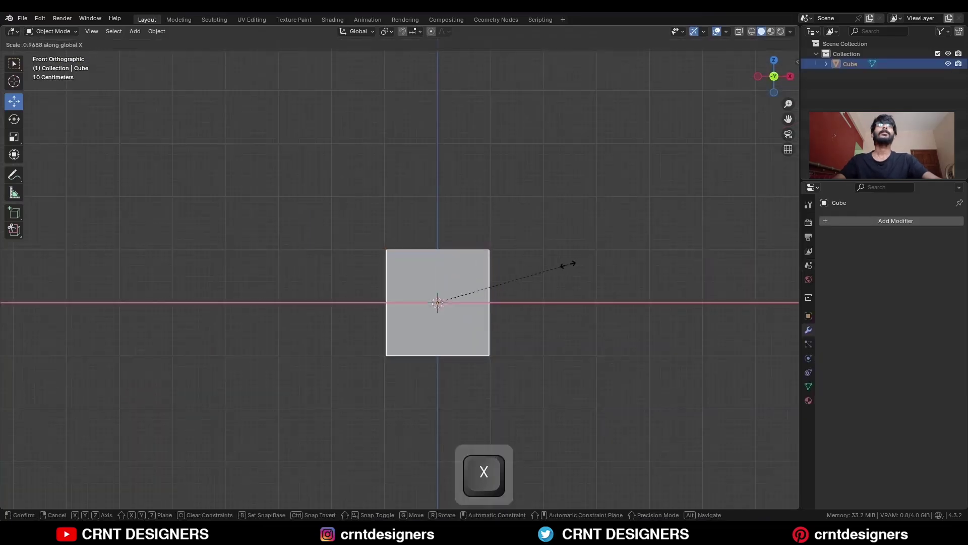
pyautogui.click(511, 271)
# - Scale the cube to 0.5 along the Y axis and apply its scale
pyautogui.click(759, 77)
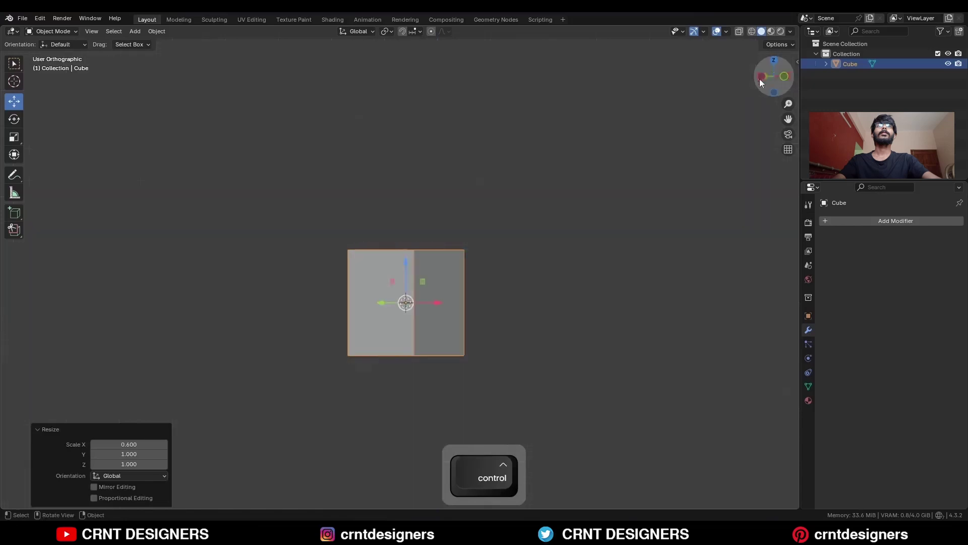
pyautogui.press('s')
pyautogui.press('y')
pyautogui.press('ctrl')
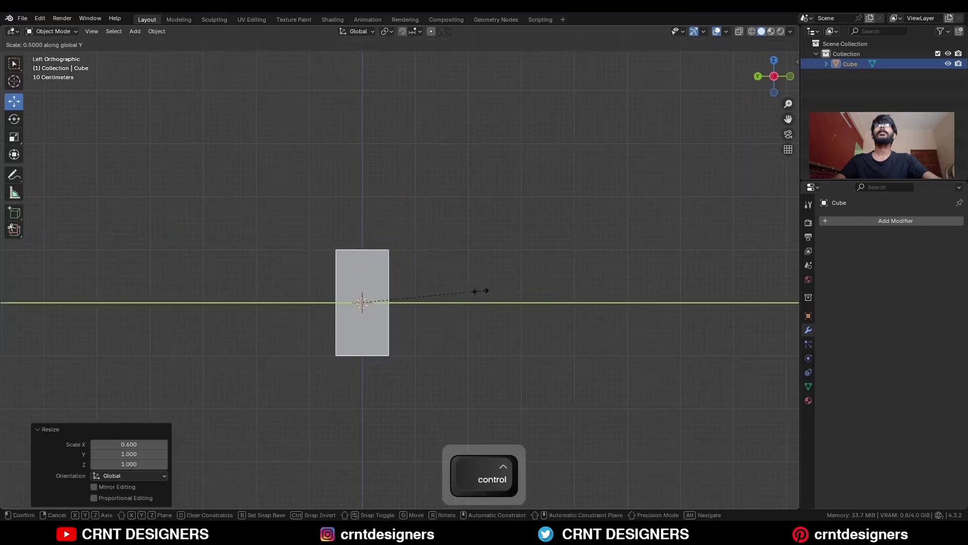
pyautogui.click(480, 291)
pyautogui.scroll(3, 492, 250)
pyautogui.moveTo(492, 250); pyautogui.dragTo(404, 294, button='middle')
pyautogui.hotkey('ctrl', 'a')
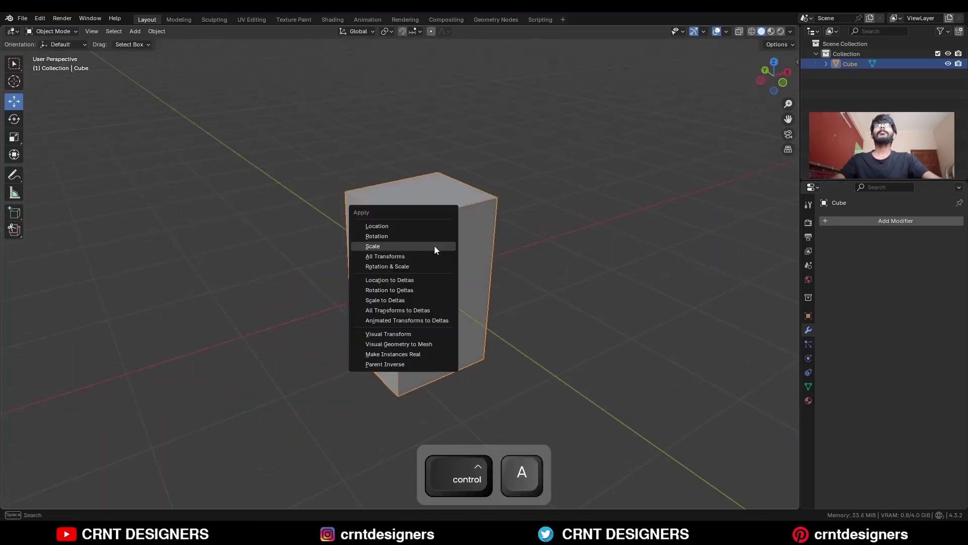
pyautogui.click(437, 247)
# - Bevel the block's two long top edges with 4 segments to form a fully rounded top
pyautogui.press('Tab')
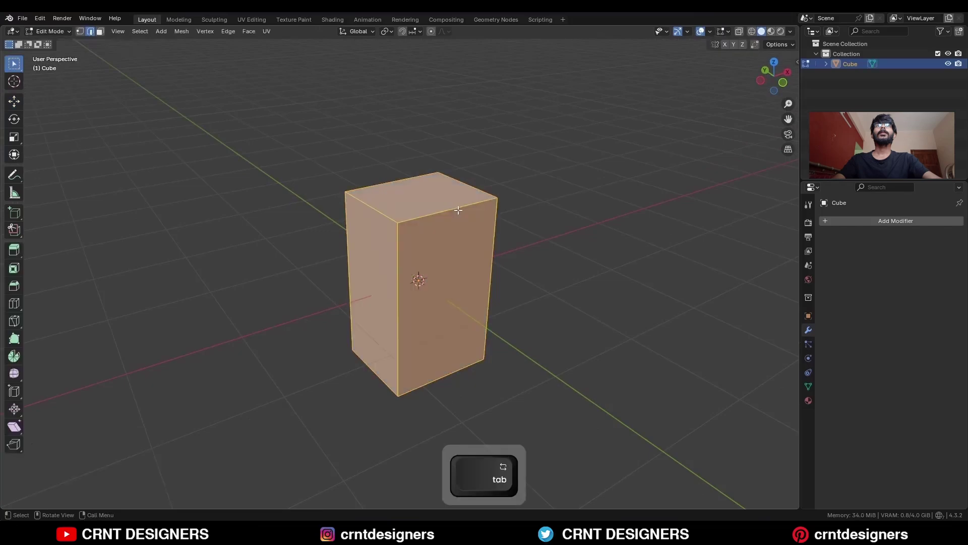
pyautogui.click(436, 212)
pyautogui.keyDown('shift'); pyautogui.click(444, 184); pyautogui.keyUp('shift')
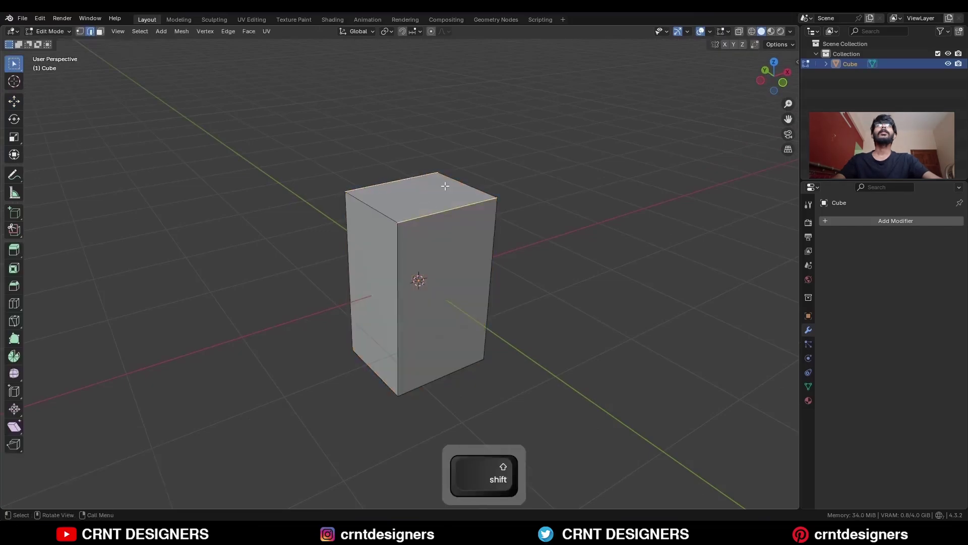
pyautogui.hotkey('ctrl', 'b')
pyautogui.scroll(3, 547, 202)
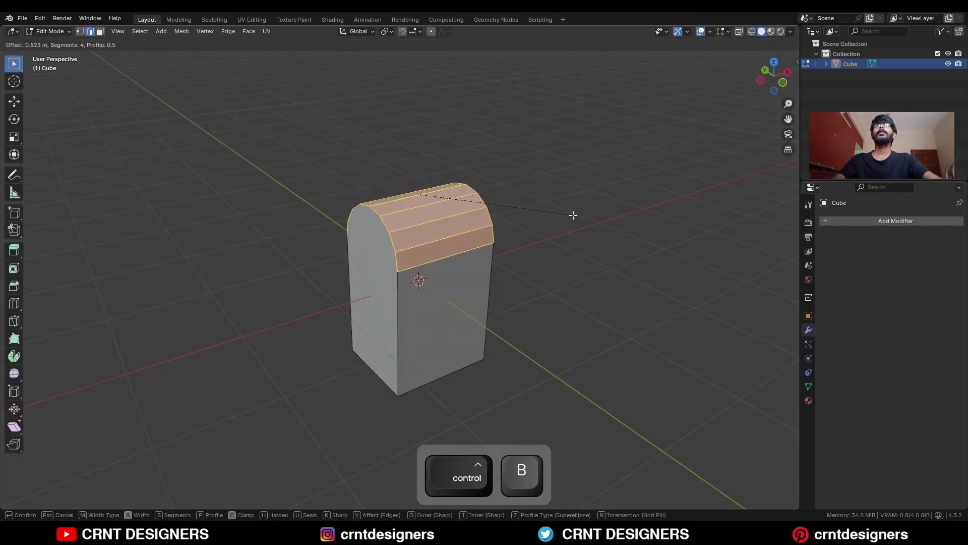
pyautogui.click(561, 229)
# - Merge all vertices of the rounded body by distance and return to Object Mode
pyautogui.scroll(2, 561, 229)
pyautogui.press('a')
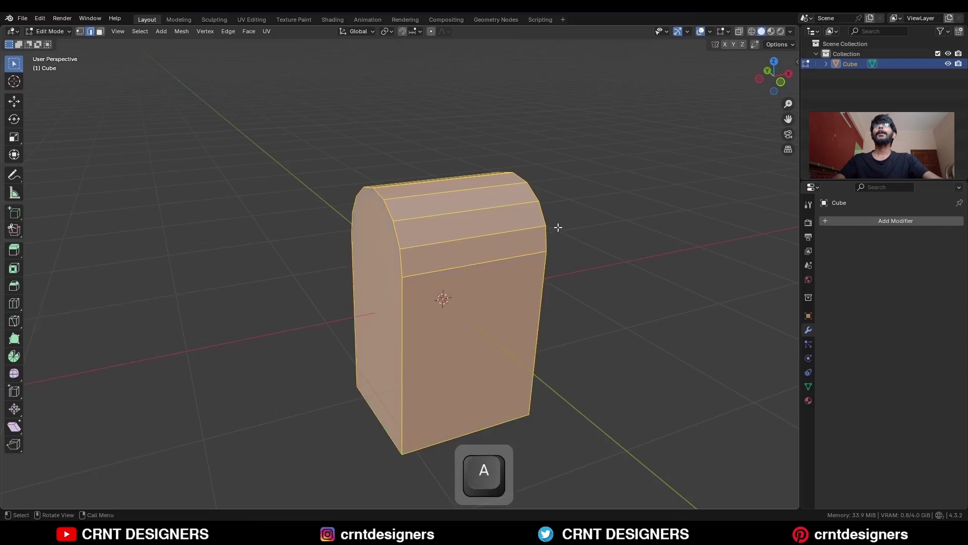
pyautogui.press('m')
pyautogui.click(552, 227)
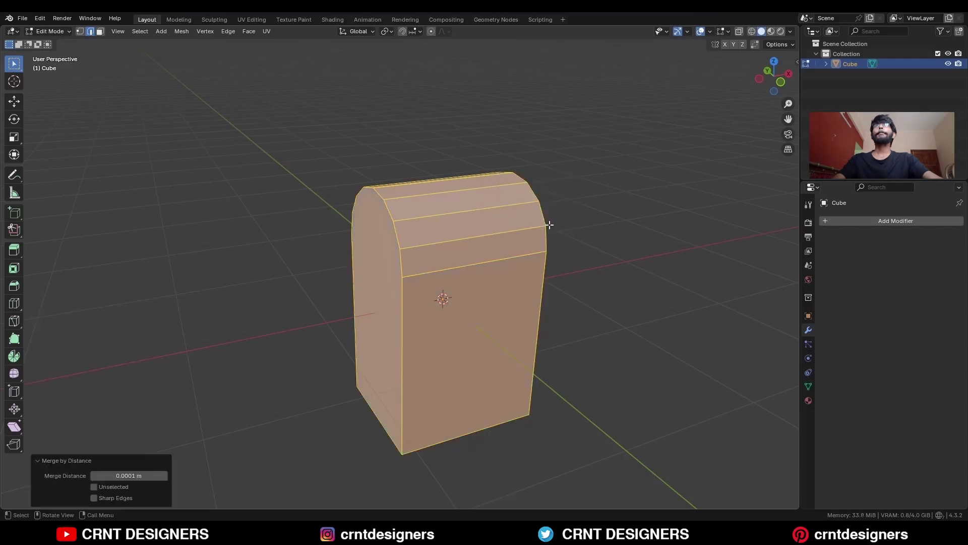
pyautogui.press('KP_1')
pyautogui.press('Tab')
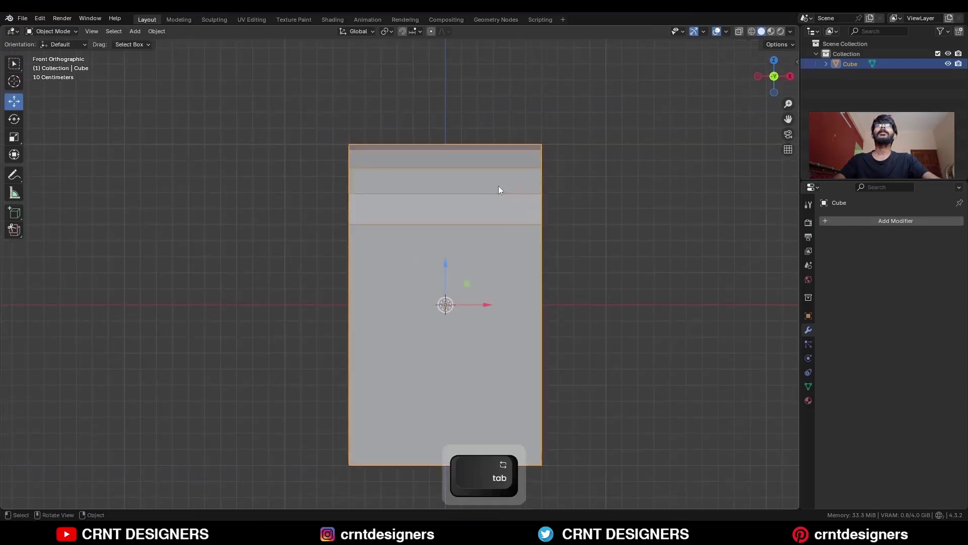
# - Add a second cube as a cutter and scale it to 0.5 along the X axis
pyautogui.hotkey('shift', 'a')
pyautogui.moveTo(494, 184)
pyautogui.click(536, 194)
pyautogui.press('s')
pyautogui.press('x')
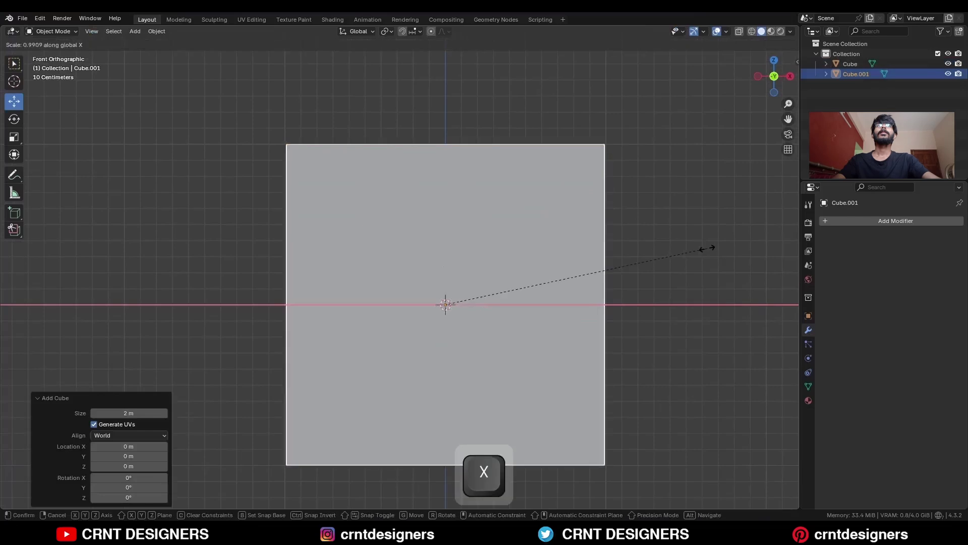
pyautogui.press('ctrl')
pyautogui.click(561, 254)
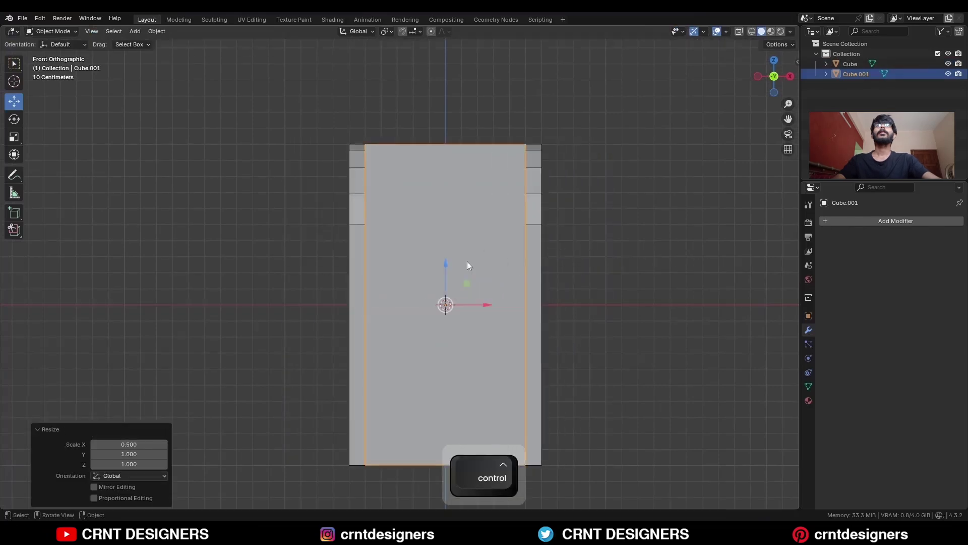
# - Move the cutter cube -1.4 m along Z so it overlaps the lower part of the body
pyautogui.keyDown('shift'); pyautogui.moveTo(467, 262); pyautogui.dragTo(481, 202, button='middle'); pyautogui.keyUp('shift')
pyautogui.press('g')
pyautogui.press('z')
pyautogui.click(449, 425)
pyautogui.moveTo(449, 426); pyautogui.dragTo(548, 347, button='middle')
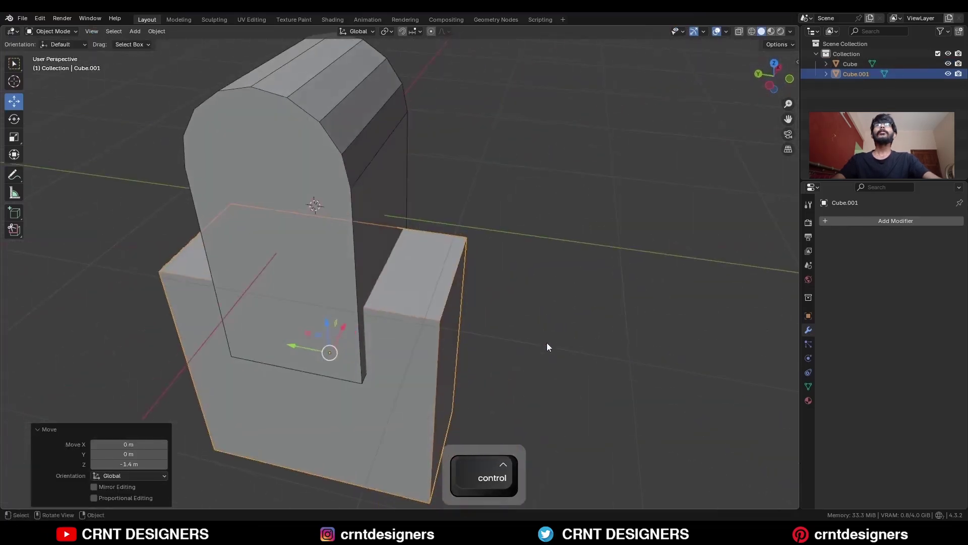
# - Duplicate the cutter in place and rotate the copy 90° about the Z axis
pyautogui.click(775, 64)
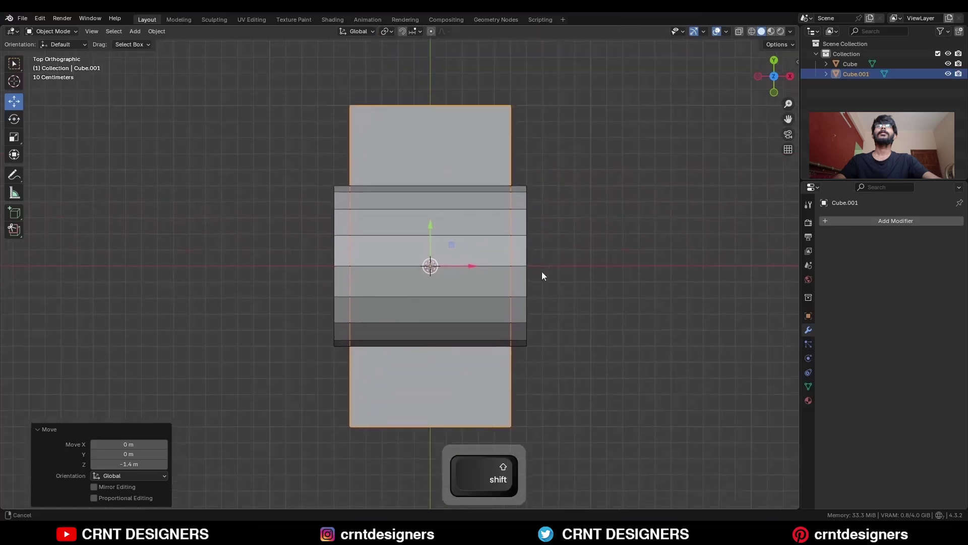
pyautogui.hotkey('shift', 'd')
pyautogui.press('r')
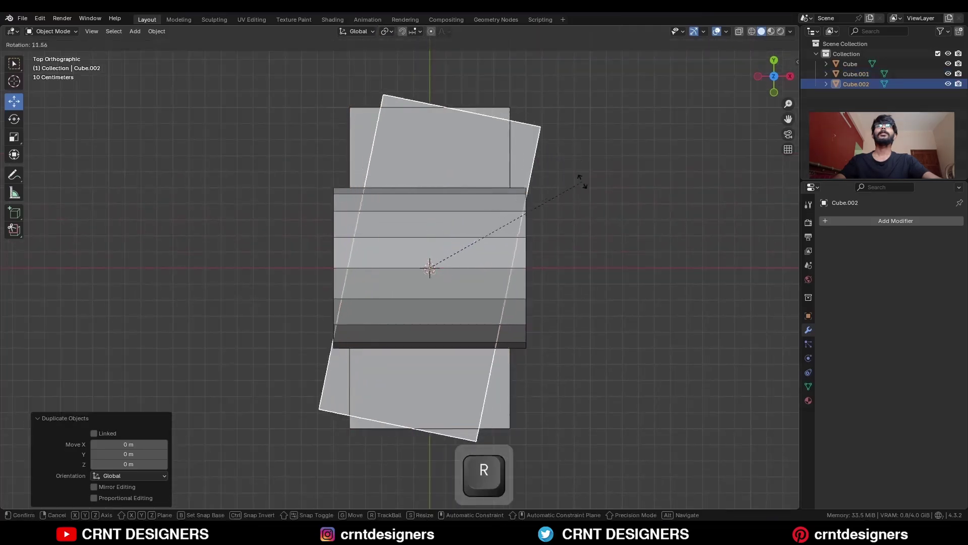
pyautogui.click(546, 402)
# - Scale the rotated cutter down along Y so it is slightly narrower than the body
pyautogui.press('ctrl+KP_3')
pyautogui.press('s')
pyautogui.press('y')
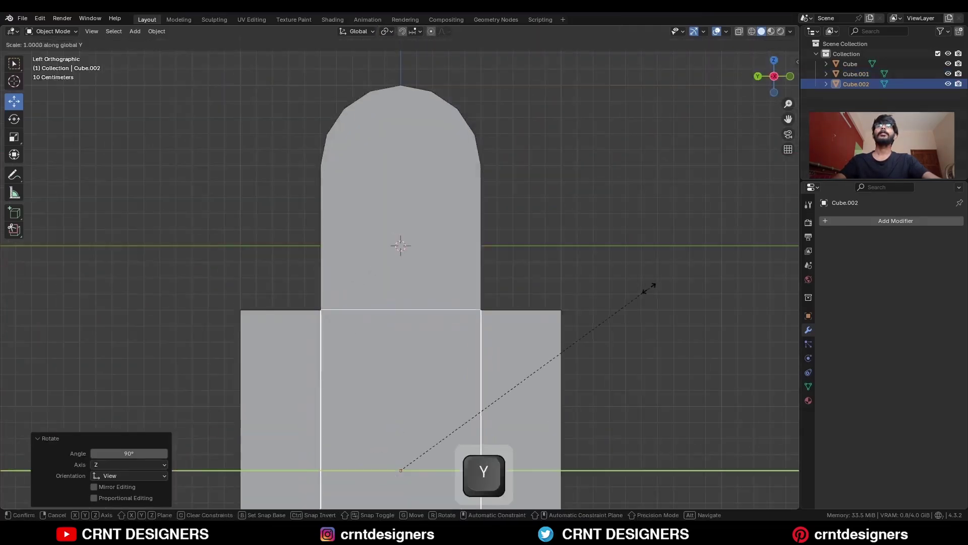
pyautogui.press('ctrl')
pyautogui.click(580, 297)
pyautogui.moveTo(579, 296); pyautogui.dragTo(549, 294, button='middle')
# - Subtract the first lower cutter from the rounded body with a Boolean Difference
pyautogui.click(460, 337)
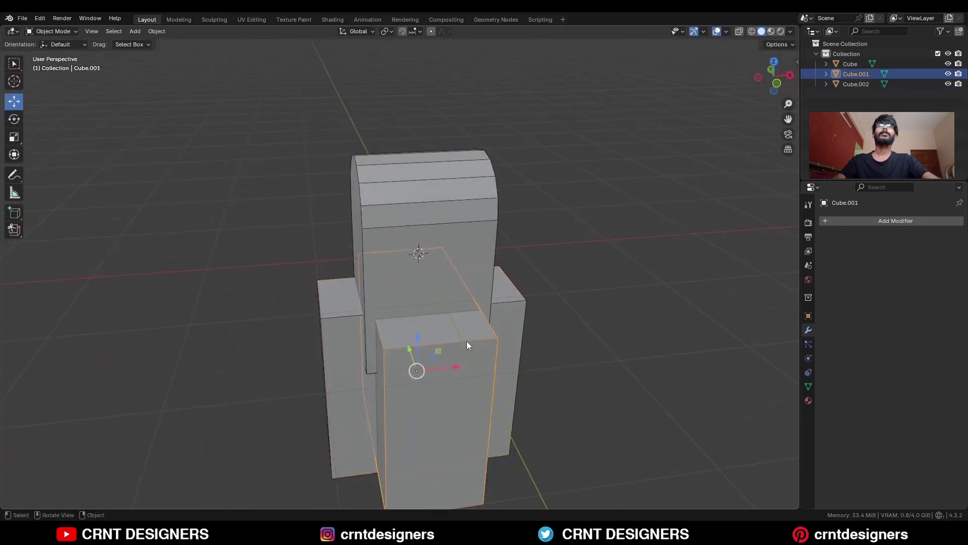
pyautogui.keyDown('shift'); pyautogui.click(497, 200); pyautogui.keyUp('shift')
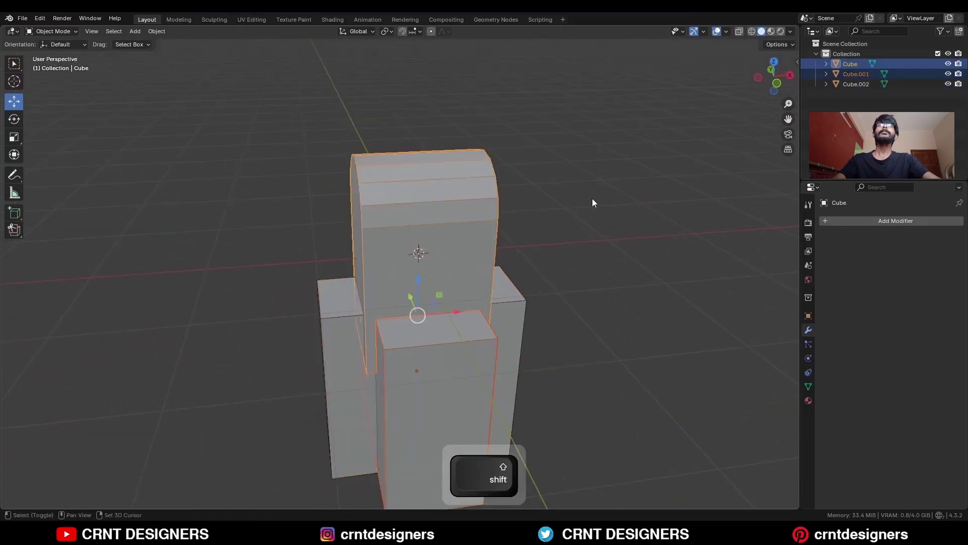
pyautogui.hotkey('shift', 'q')
pyautogui.click(501, 196)
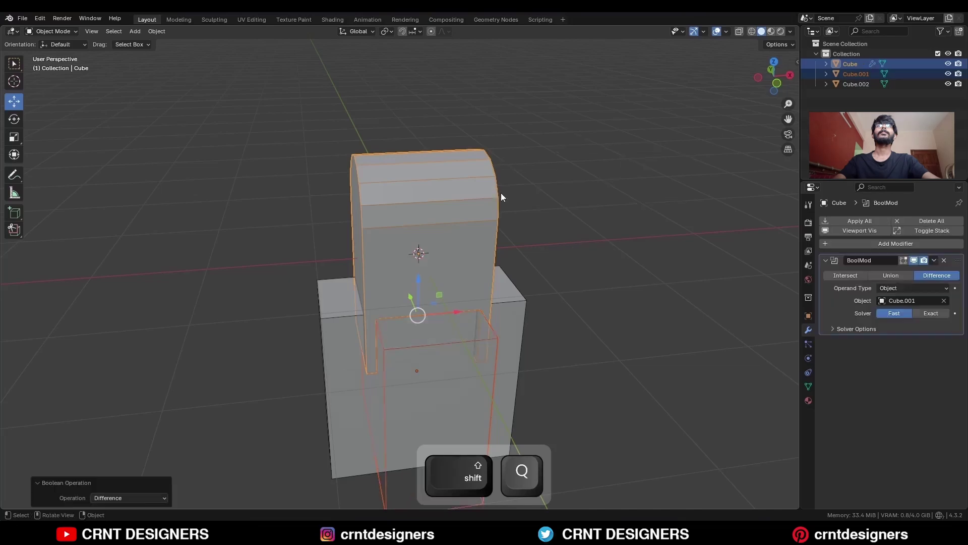
# - Subtract the rotated lower cutter from the body with a Boolean Difference, leaving four corner legs
pyautogui.moveTo(500, 194); pyautogui.dragTo(439, 338, button='middle')
pyautogui.click(442, 371)
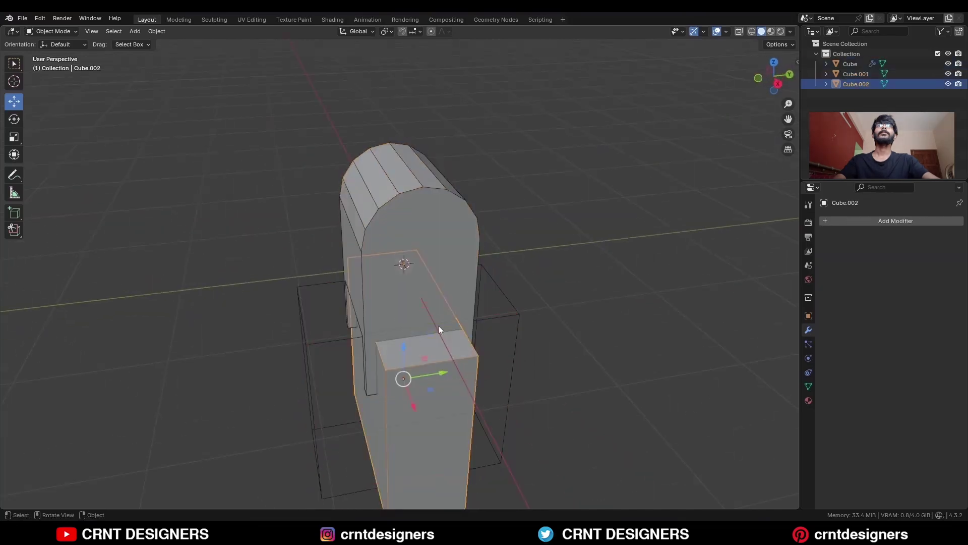
pyautogui.keyDown('shift'); pyautogui.click(456, 220); pyautogui.keyUp('shift')
pyautogui.hotkey('shift', 'q')
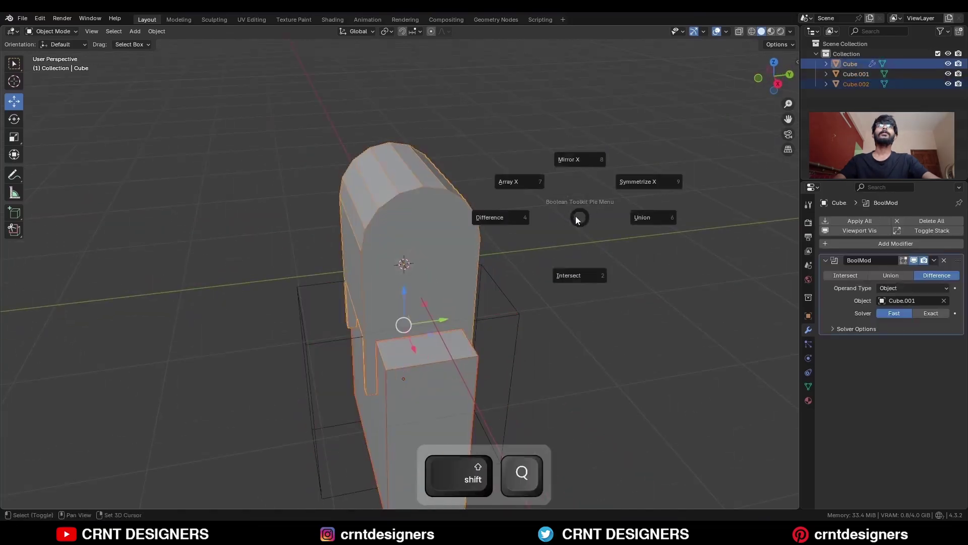
pyautogui.click(512, 219)
pyautogui.moveTo(513, 219); pyautogui.dragTo(593, 209, button='middle')
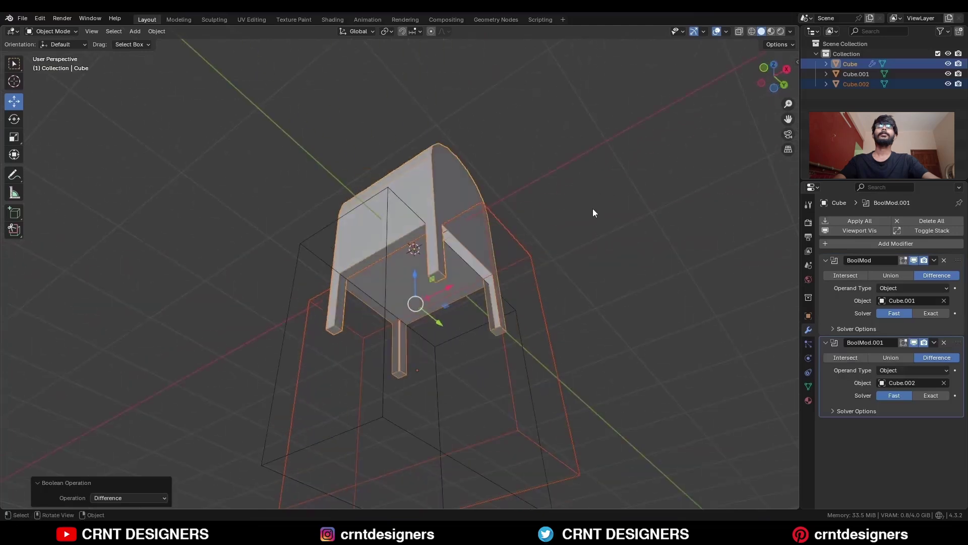
# - Examine the body's underside and the four legs from several angles
pyautogui.keyDown('ctrl'); pyautogui.moveTo(530, 247); pyautogui.dragTo(641, 162, button='middle'); pyautogui.keyUp('ctrl')
pyautogui.click(641, 162)
pyautogui.moveTo(573, 195); pyautogui.dragTo(505, 343, button='middle')
pyautogui.moveTo(505, 343)
pyautogui.keyDown('shift'); pyautogui.mouseDown(button='middle')
pyautogui.moveTo(501, 371)
pyautogui.moveTo(502, 324)
pyautogui.mouseUp(button='middle'); pyautogui.keyUp('shift')
pyautogui.keyDown('shift'); pyautogui.moveTo(438, 427); pyautogui.dragTo(437, 416); pyautogui.keyUp('shift')
pyautogui.keyDown('ctrl'); pyautogui.moveTo(497, 268); pyautogui.dragTo(555, 395, button='middle'); pyautogui.keyUp('ctrl')
pyautogui.click(589, 252)
pyautogui.moveTo(588, 252); pyautogui.dragTo(559, 253, button='middle')
# - Duplicate the first lower cutter, raise the copy 2.9 m along Z and shift it in the negative Y direction over the body's front
pyautogui.click(522, 343)
pyautogui.moveTo(523, 342); pyautogui.dragTo(449, 325, button='middle')
pyautogui.click(784, 79)
pyautogui.keyDown('ctrl'); pyautogui.moveTo(499, 232); pyautogui.dragTo(488, 275, button='middle'); pyautogui.keyUp('ctrl')
pyautogui.hotkey('shift', 'd')
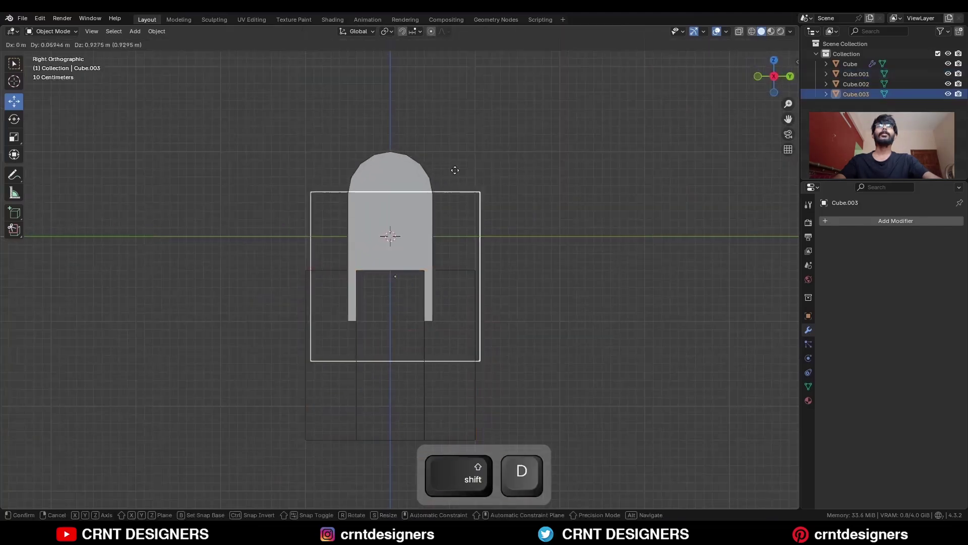
pyautogui.rightClick(452, 180)
pyautogui.moveTo(390, 318); pyautogui.dragTo(416, 74)
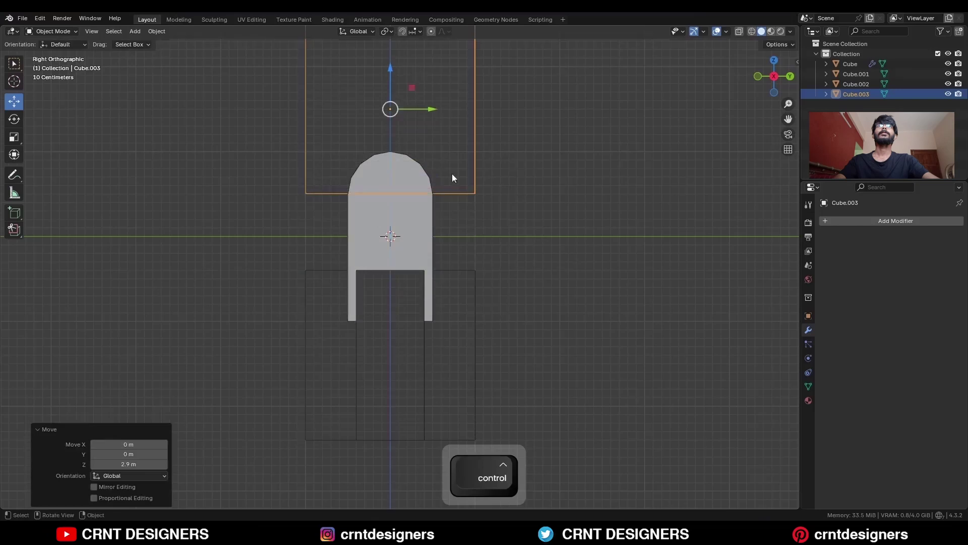
pyautogui.keyDown('shift'); pyautogui.moveTo(452, 174); pyautogui.dragTo(476, 243, button='middle'); pyautogui.keyUp('shift')
pyautogui.keyDown('ctrl'); pyautogui.moveTo(457, 177); pyautogui.dragTo(371, 174); pyautogui.keyUp('ctrl')
pyautogui.moveTo(422, 186); pyautogui.dragTo(473, 251, button='middle')
# - Subtract the upper cutter from the body with a Boolean Difference
pyautogui.keyDown('shift'); pyautogui.click(462, 256); pyautogui.keyUp('shift')
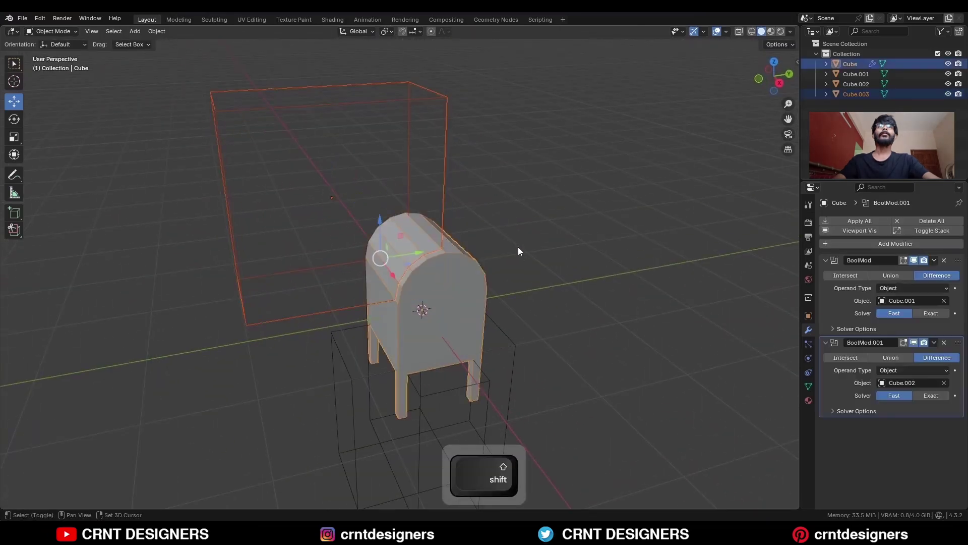
pyautogui.hotkey('shift', 'q')
pyautogui.click(427, 246)
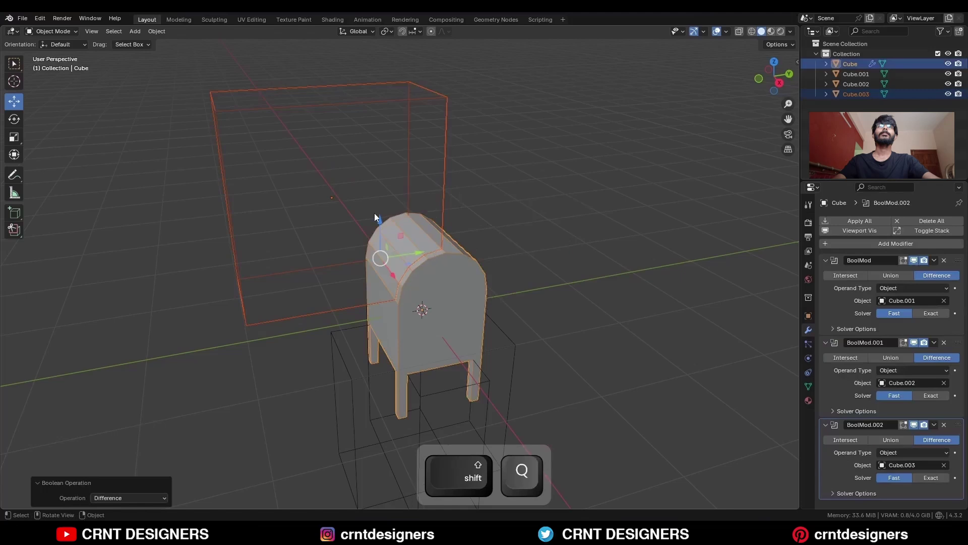
# - Lower the upper cutter slightly along Z so it cuts open the front half of the rounded top
pyautogui.click(442, 181)
pyautogui.press('Escape')
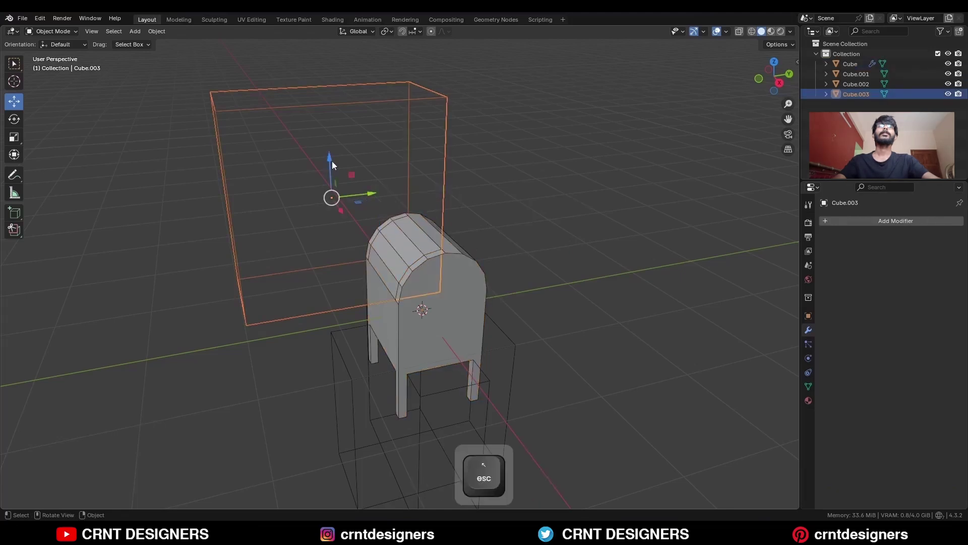
pyautogui.moveTo(332, 164)
pyautogui.mouseDown()
pyautogui.moveTo(337, 172)
pyautogui.moveTo(337, 153)
pyautogui.moveTo(338, 178)
pyautogui.mouseUp()
pyautogui.press('Escape')
# - Apply all Boolean modifiers on the body and delete the three cutter boxes
pyautogui.moveTo(396, 199); pyautogui.dragTo(487, 311, button='middle')
pyautogui.keyDown('ctrl'); pyautogui.click(487, 310); pyautogui.keyUp('ctrl')
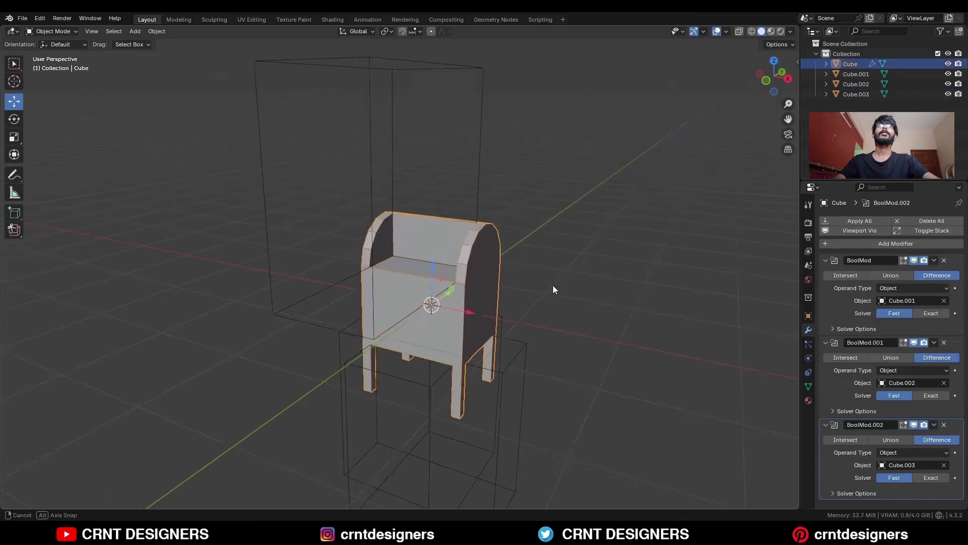
pyautogui.click(849, 222)
pyautogui.press('b')
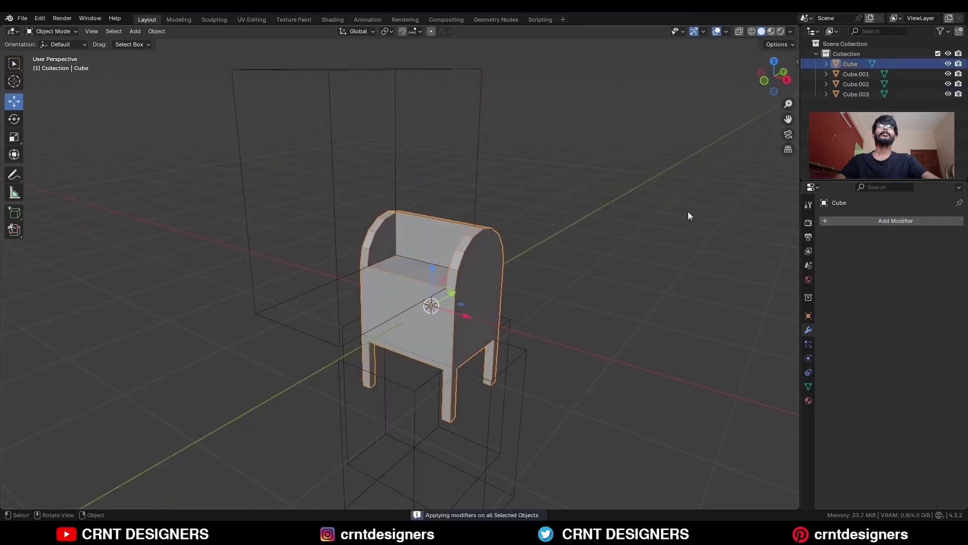
pyautogui.moveTo(477, 105); pyautogui.dragTo(313, 176)
pyautogui.press('x')
pyautogui.click(577, 284)
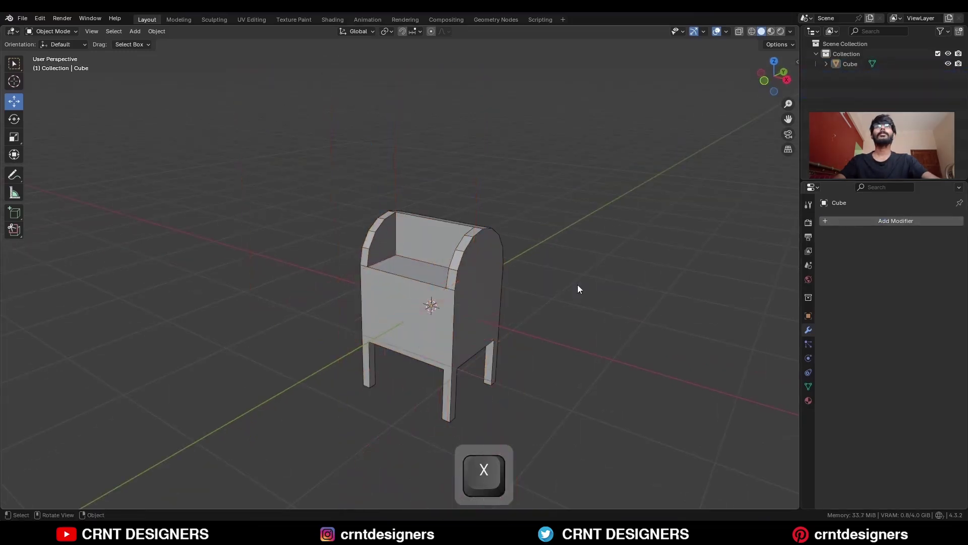
# - Symmetrize the whole body mesh from -X to +X
pyautogui.click(496, 297)
pyautogui.press('Tab')
pyautogui.press('a')
pyautogui.click(179, 32)
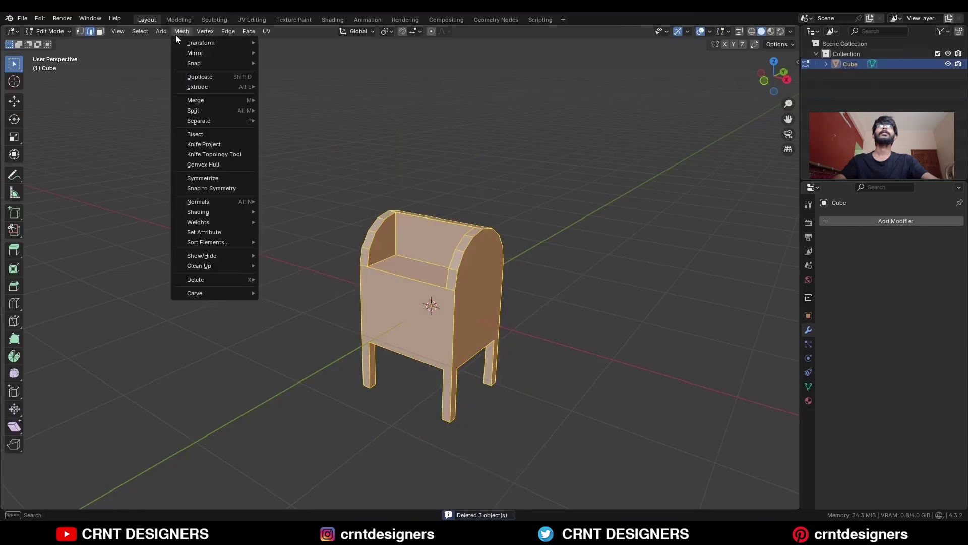
pyautogui.click(217, 186)
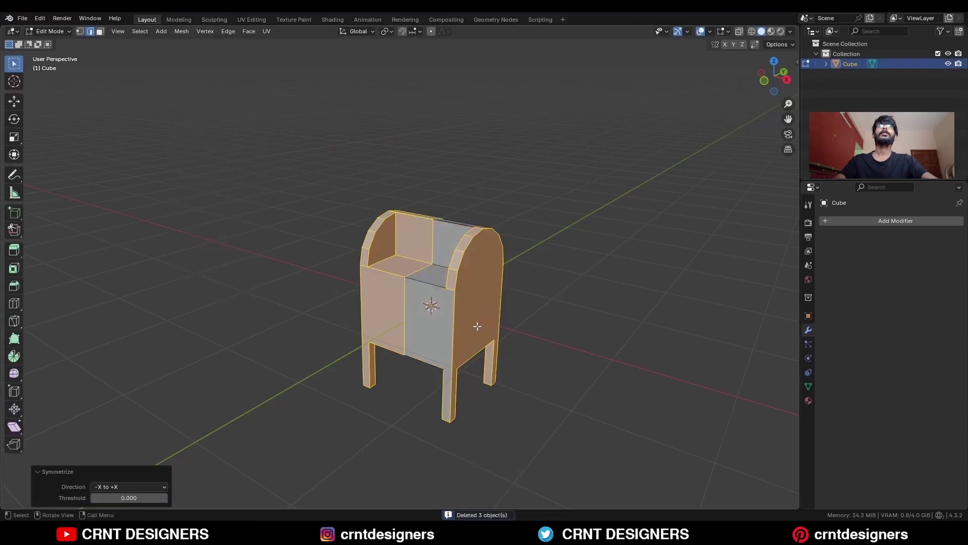
# - Select the whole mesh and merge its vertices by distance with a merge distance of 0.0101 m
pyautogui.moveTo(478, 326); pyautogui.dragTo(509, 347, button='middle')
pyautogui.keyDown('ctrl'); pyautogui.moveTo(509, 348); pyautogui.dragTo(588, 234, button='middle'); pyautogui.keyUp('ctrl')
pyautogui.click(612, 285)
pyautogui.press('a')
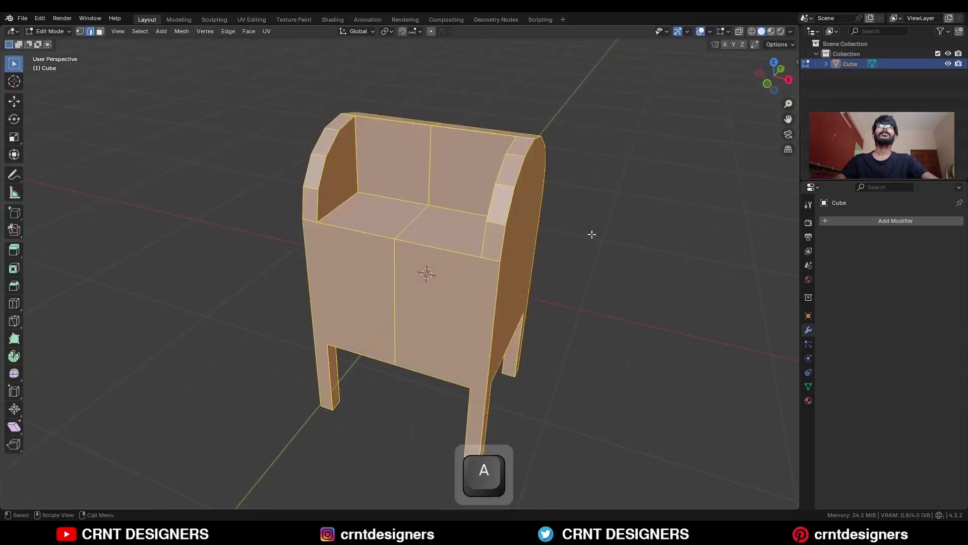
pyautogui.press('m')
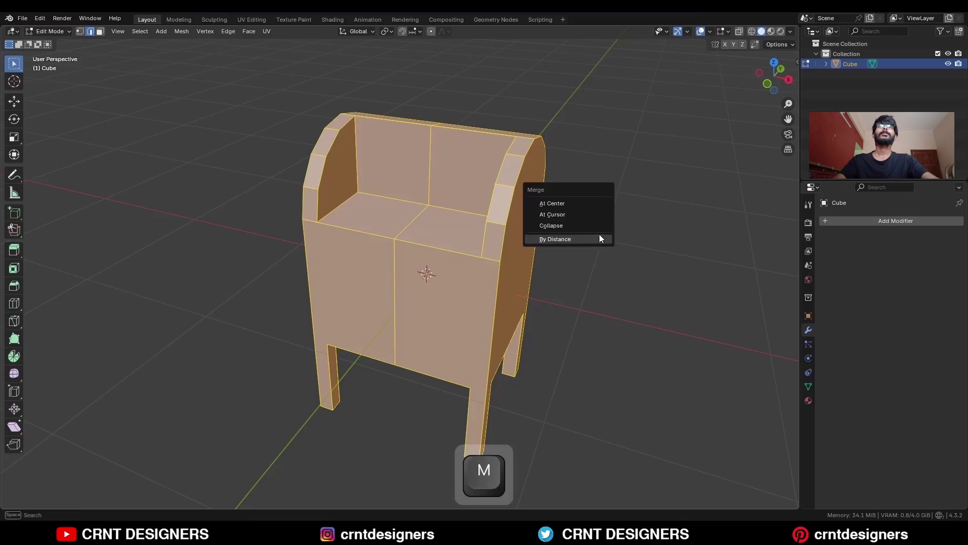
pyautogui.click(599, 241)
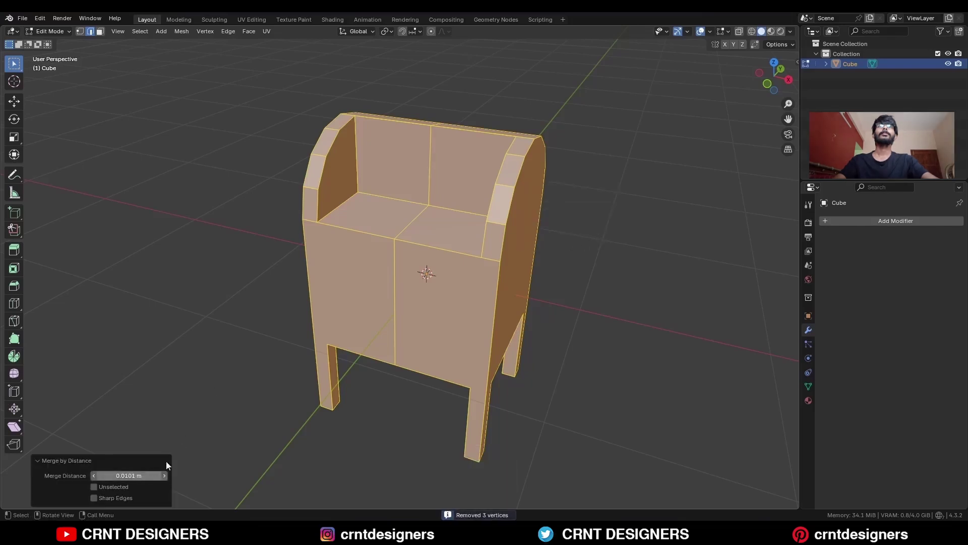
# - Select all faces on the negative-X half of the body, including hidden ones, and delete them
pyautogui.press('KP_1')
pyautogui.hotkey('alt', 'z')
pyautogui.press('3')
pyautogui.moveTo(391, 114); pyautogui.dragTo(218, 501)
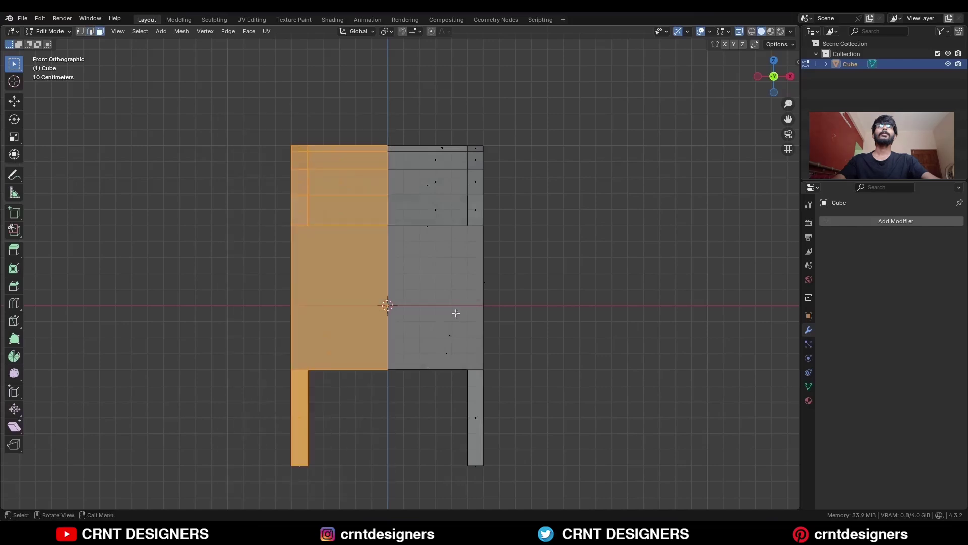
pyautogui.press('x')
pyautogui.click(446, 333)
pyautogui.hotkey('alt', 'z')
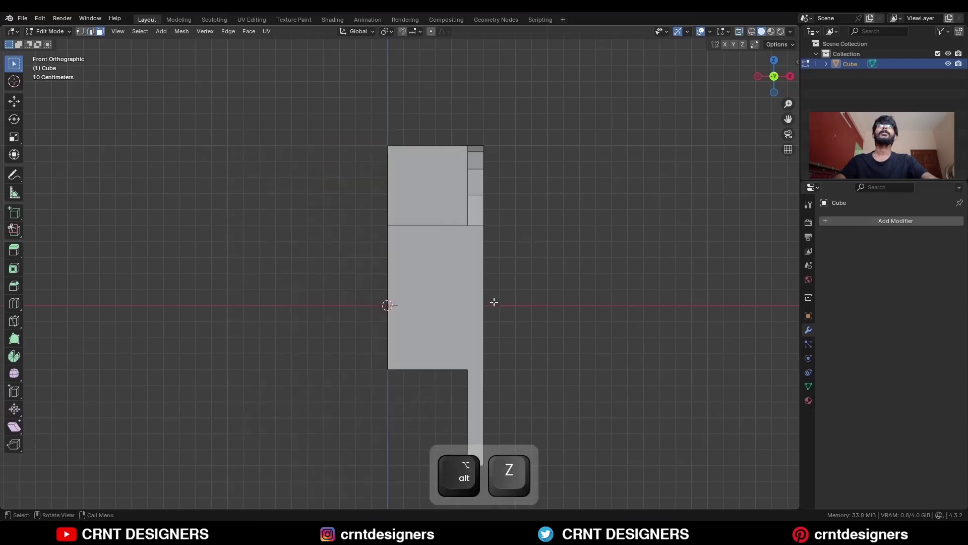
# - Knife-cut the front from the leg's inner upper corner, vertically up the body and horizontally along X across the leg's upper end
pyautogui.keyDown('shift'); pyautogui.moveTo(482, 271); pyautogui.dragTo(473, 271, button='middle'); pyautogui.keyUp('shift')
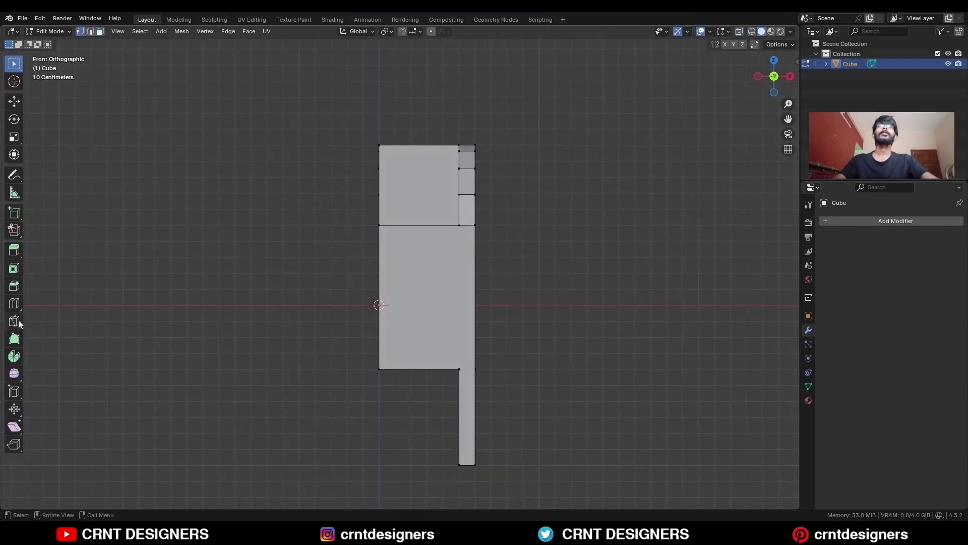
pyautogui.press('Return')
pyautogui.keyDown('shift'); pyautogui.moveTo(516, 317); pyautogui.dragTo(494, 195, button='middle'); pyautogui.keyUp('shift')
pyautogui.keyDown('ctrl'); pyautogui.moveTo(495, 195); pyautogui.dragTo(492, 152, button='middle'); pyautogui.keyUp('ctrl')
pyautogui.click(476, 225)
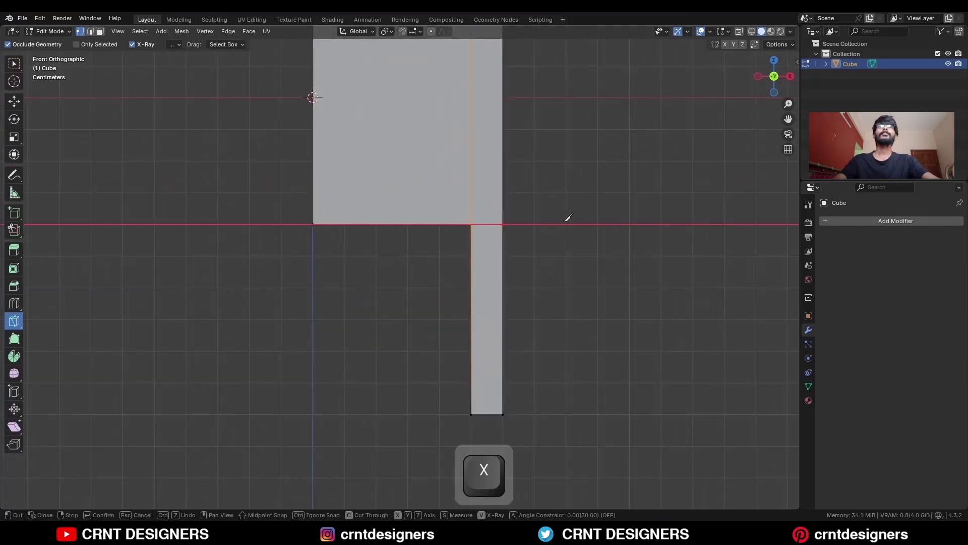
pyautogui.press('space')
# - Undo the last two changes involving the diagonal edge across the body's underside
pyautogui.moveTo(244, 210); pyautogui.dragTo(406, 291, button='middle')
pyautogui.press('2')
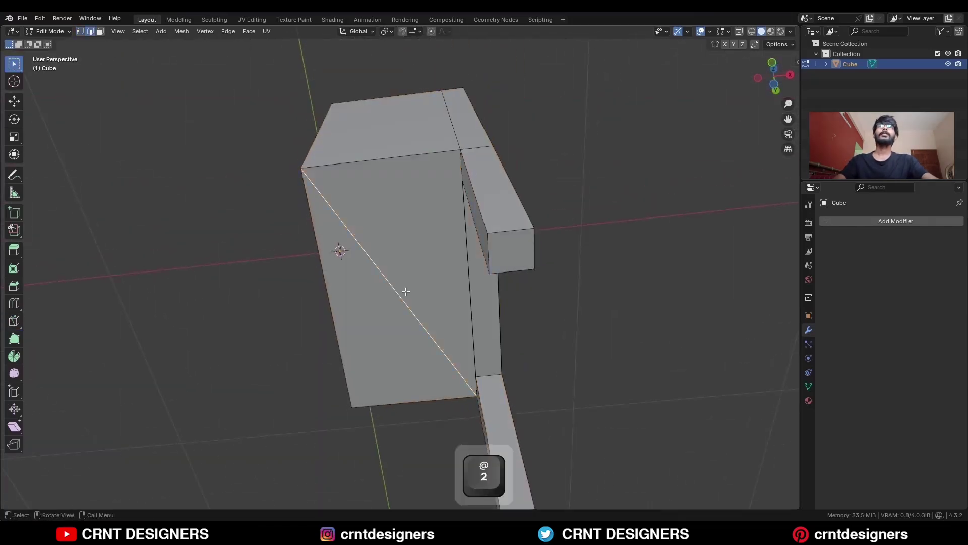
pyautogui.hotkey('ctrl', 'z')
pyautogui.hotkey('ctrl', 'z')
# - Try to slide the vertex at the leg's inner upper corner along its edge
pyautogui.moveTo(529, 319); pyautogui.dragTo(471, 307, button='middle')
pyautogui.keyDown('ctrl'); pyautogui.moveTo(471, 307); pyautogui.dragTo(361, 304, button='middle'); pyautogui.keyUp('ctrl')
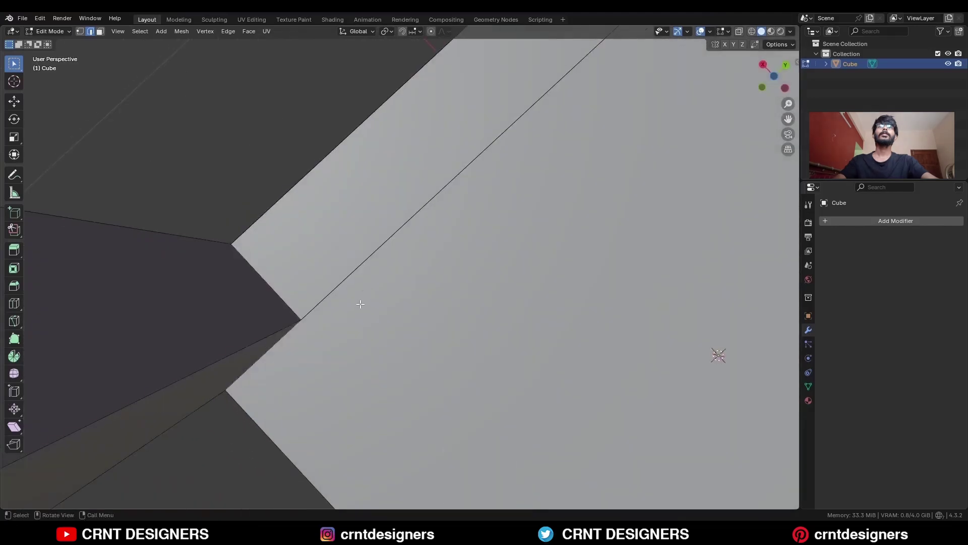
pyautogui.moveTo(303, 334); pyautogui.dragTo(303, 307, button='middle')
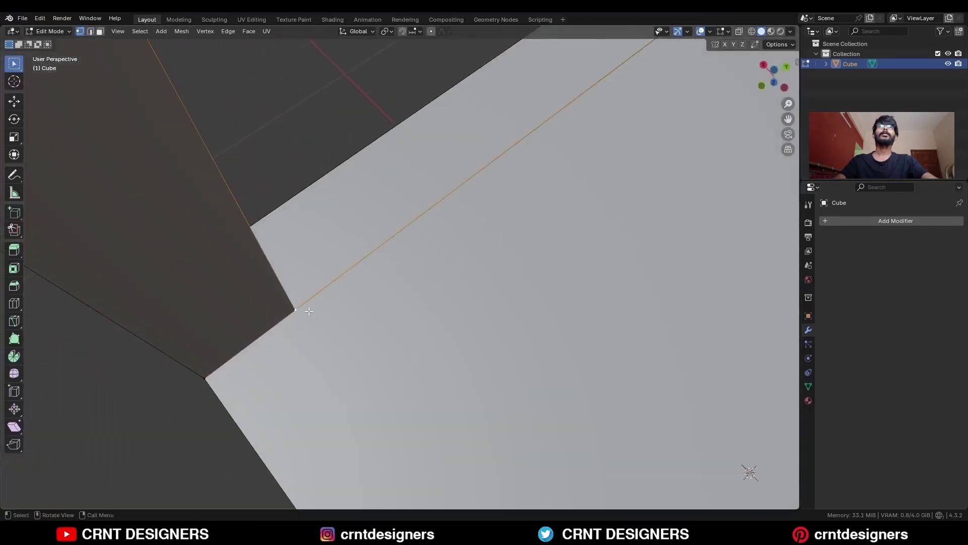
pyautogui.press('g')
pyautogui.press('g')
pyautogui.click(314, 247)
pyautogui.moveTo(313, 247); pyautogui.dragTo(353, 323, button='middle')
pyautogui.hotkey('ctrl', 'z')
pyautogui.moveTo(353, 323); pyautogui.dragTo(302, 338, button='middle')
# - Knife-cut the body's underside along X from the inner corners of both legs to the centre edge
pyautogui.click(768, 83)
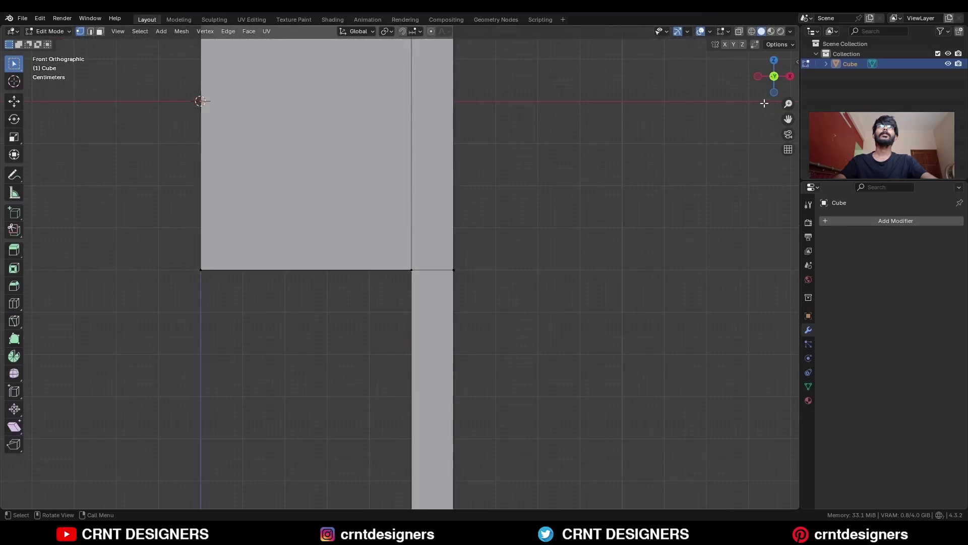
pyautogui.click(773, 94)
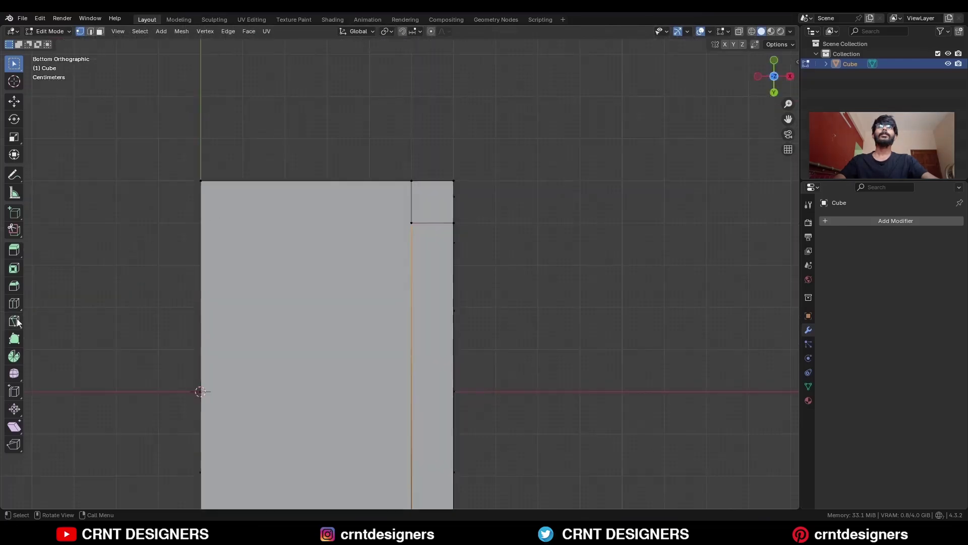
pyautogui.click(412, 222)
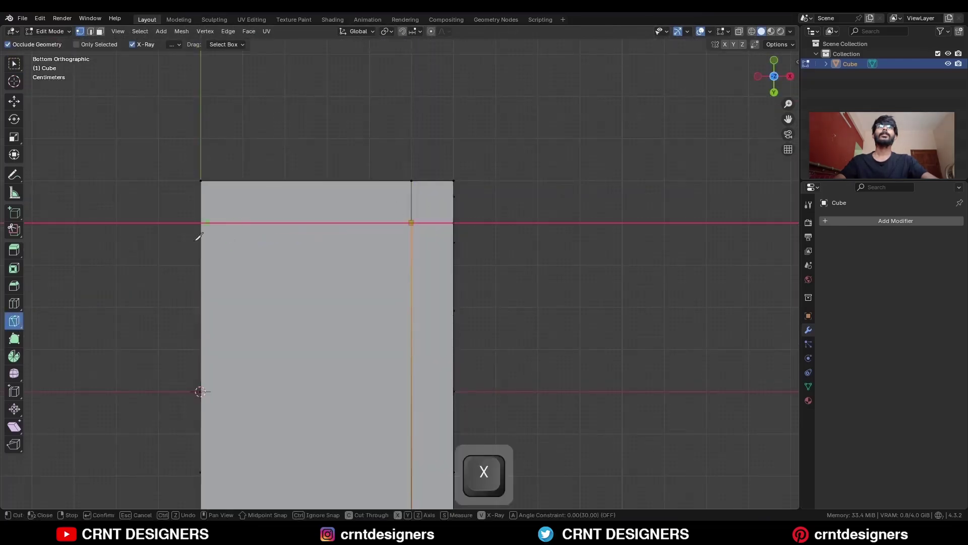
pyautogui.press('space')
pyautogui.keyDown('shift'); pyautogui.moveTo(393, 387); pyautogui.dragTo(470, 175, button='middle'); pyautogui.keyUp('shift')
pyautogui.click(489, 349)
pyautogui.press('c')
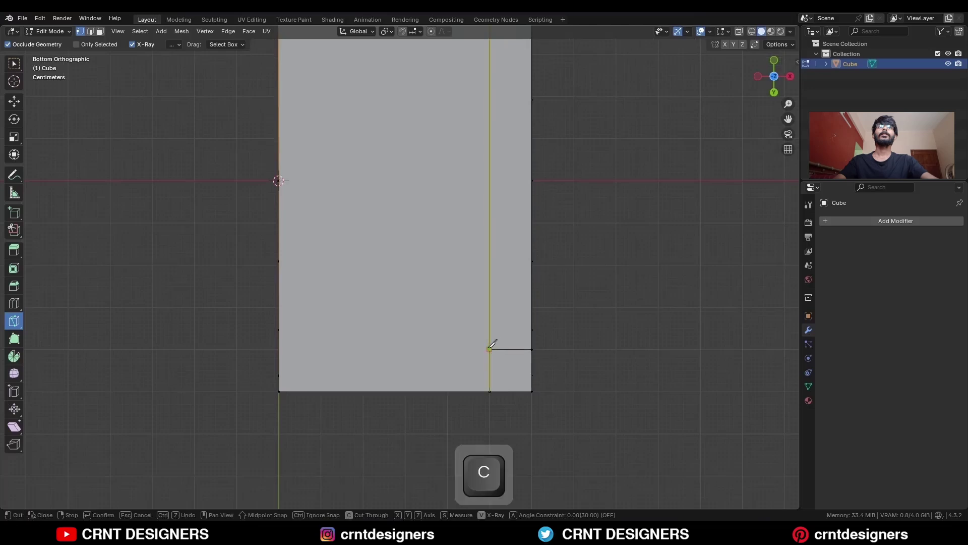
pyautogui.press('space')
# - Merge all vertices of the half body by distance using a 0.0101 m merge distance
pyautogui.moveTo(160, 316); pyautogui.dragTo(484, 361, button='middle')
pyautogui.press('a')
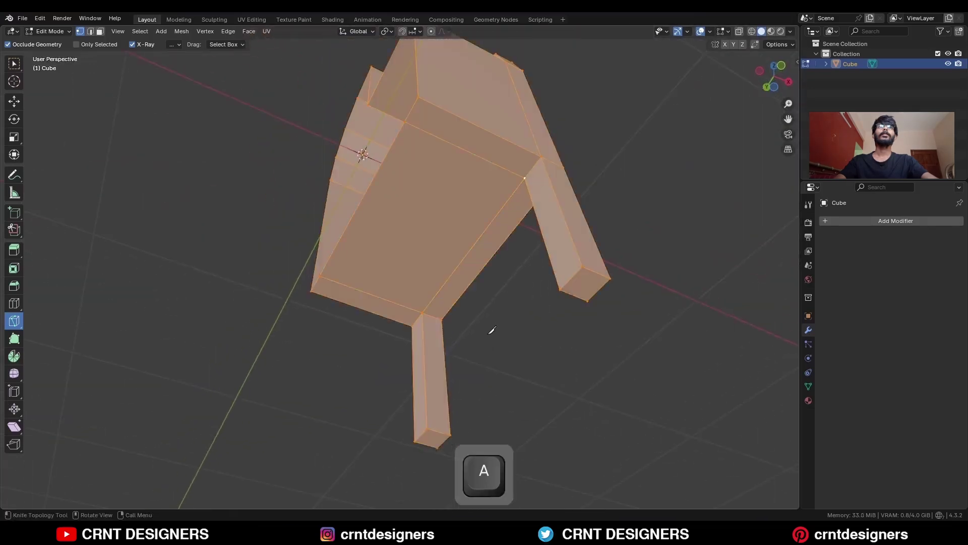
pyautogui.press('m')
pyautogui.click(477, 332)
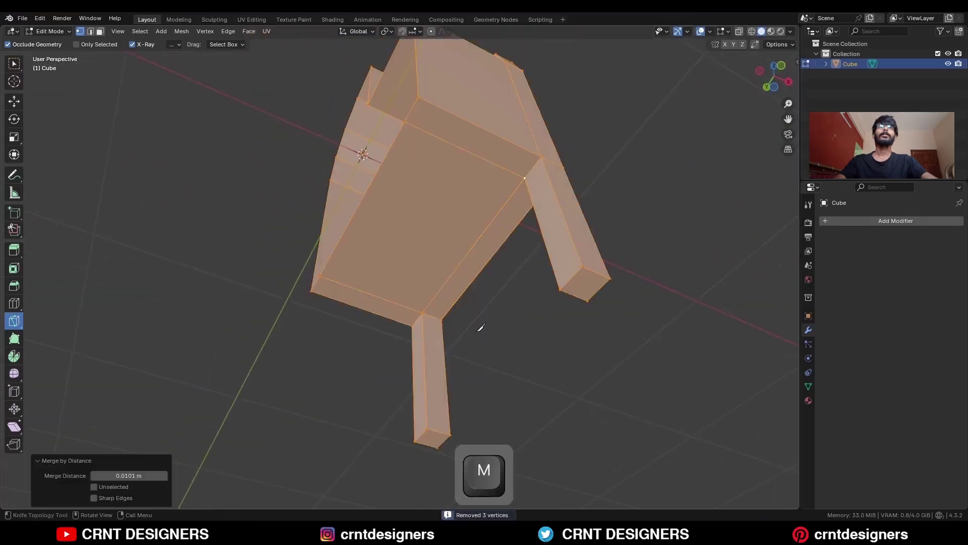
# - Check the face loops running through the legs, underside and side of the half body
pyautogui.press('3')
pyautogui.press('c')
pyautogui.click(485, 325)
pyautogui.moveTo(485, 324); pyautogui.dragTo(525, 247, button='middle')
pyautogui.keyDown('alt'); pyautogui.click(538, 209); pyautogui.keyUp('alt')
pyautogui.moveTo(537, 210); pyautogui.dragTo(563, 229, button='middle')
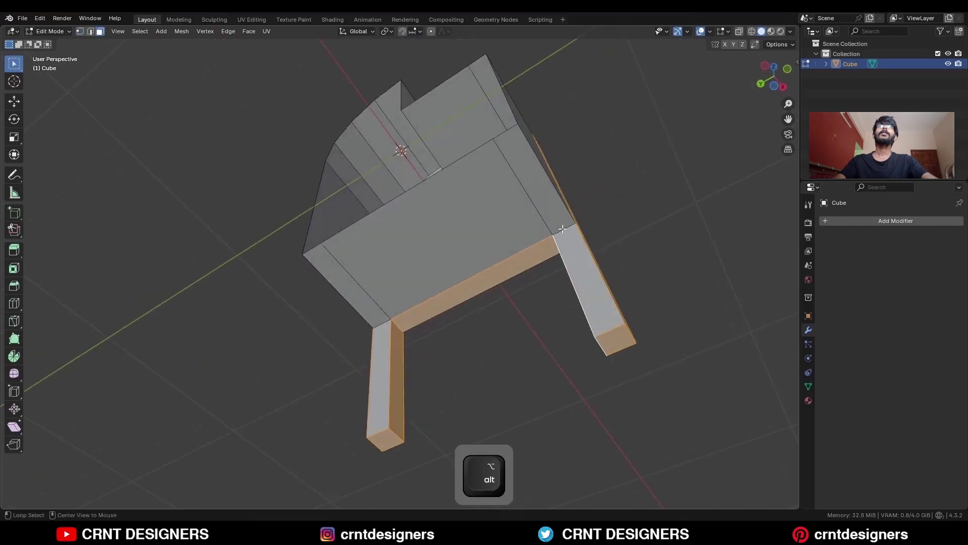
pyautogui.keyDown('alt'); pyautogui.click(563, 228); pyautogui.keyUp('alt')
pyautogui.keyDown('alt'); pyautogui.click(381, 325); pyautogui.keyUp('alt')
pyautogui.moveTo(381, 326); pyautogui.dragTo(456, 251, button='middle')
pyautogui.click(574, 285)
# - Inset the large arched side face to form a border roughly as wide as the legs
pyautogui.press('3')
pyautogui.click(484, 250)
pyautogui.press('i')
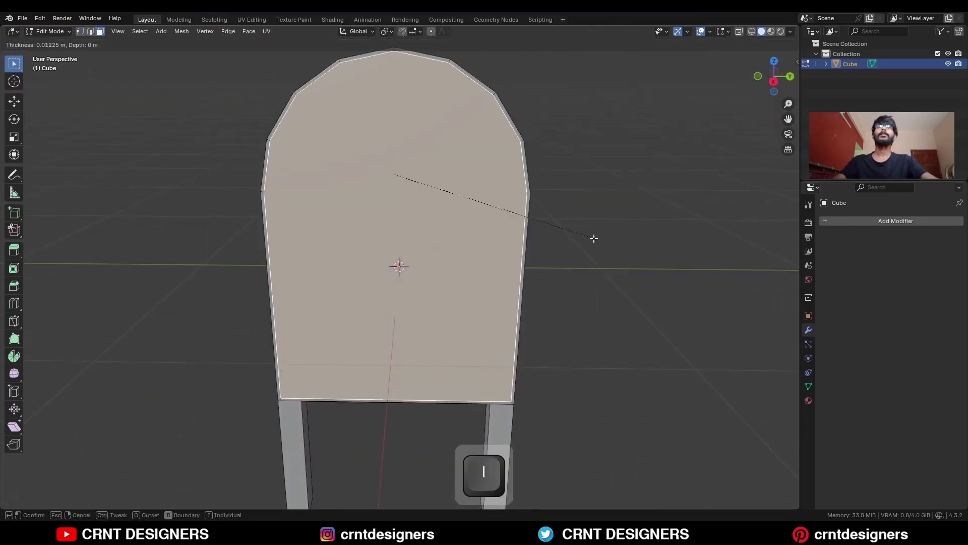
pyautogui.press('shift')
pyautogui.click(557, 255)
# - Dissolve the short edges separating the side face's border from the upper ends of the two legs
pyautogui.moveTo(517, 278); pyautogui.dragTo(536, 244, button='middle')
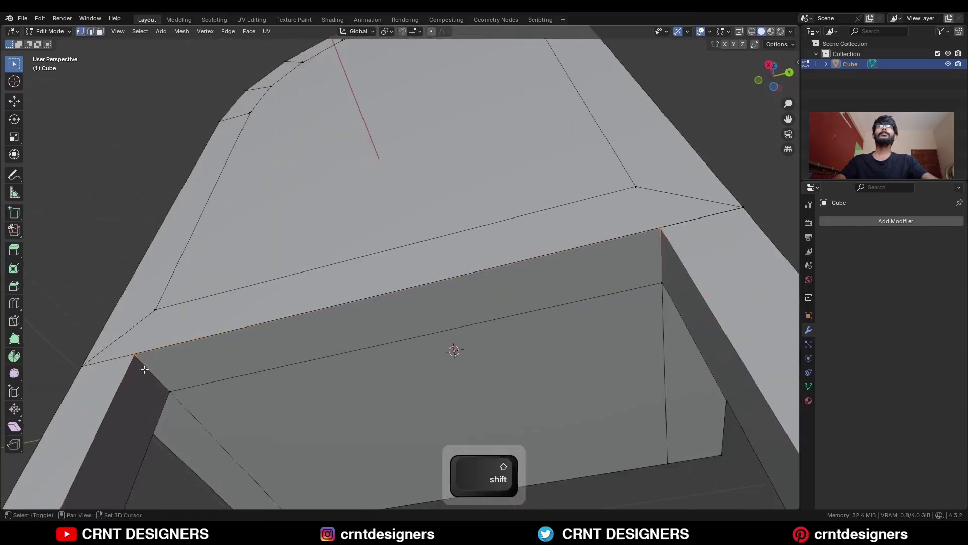
pyautogui.keyDown('shift'); pyautogui.moveTo(143, 363); pyautogui.dragTo(222, 338, button='middle'); pyautogui.keyUp('shift')
pyautogui.keyDown('ctrl'); pyautogui.moveTo(221, 338); pyautogui.dragTo(255, 287, button='middle'); pyautogui.keyUp('ctrl')
pyautogui.keyDown('shift'); pyautogui.moveTo(157, 353); pyautogui.dragTo(275, 323, button='middle'); pyautogui.keyUp('shift')
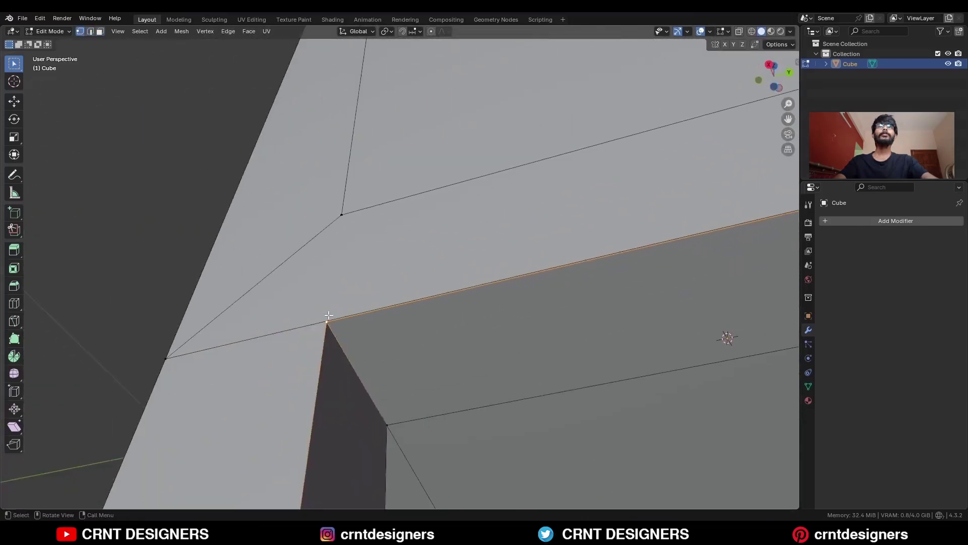
pyautogui.scroll(-6, 455, 322)
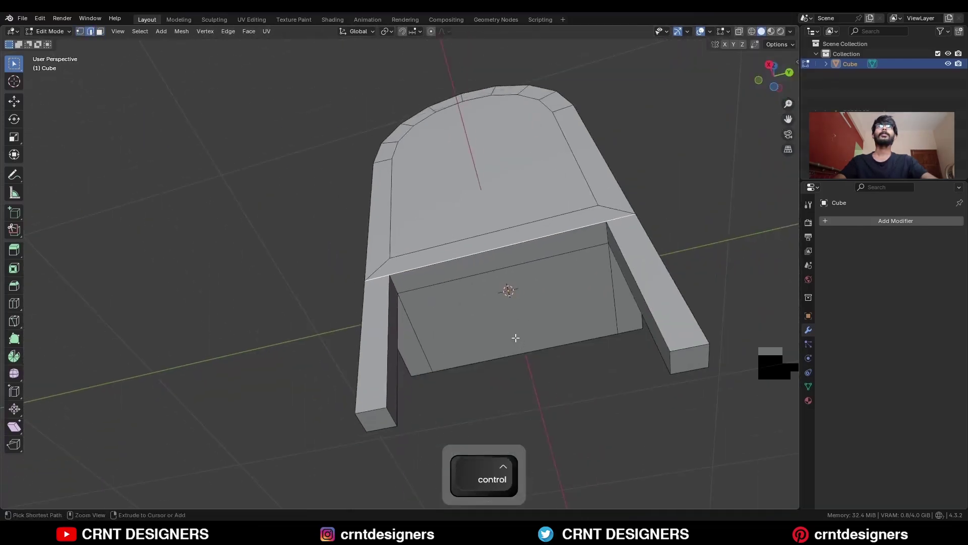
pyautogui.hotkey('ctrl', 'x')
# - Merge both lower corner vertices of the inset side face into the inner upper corner vertices of the adjacent legs
pyautogui.moveTo(514, 338); pyautogui.dragTo(472, 337, button='middle')
pyautogui.scroll(6, 479, 320)
pyautogui.press('1')
pyautogui.click(426, 356)
pyautogui.keyDown('shift'); pyautogui.click(428, 395); pyautogui.keyUp('shift')
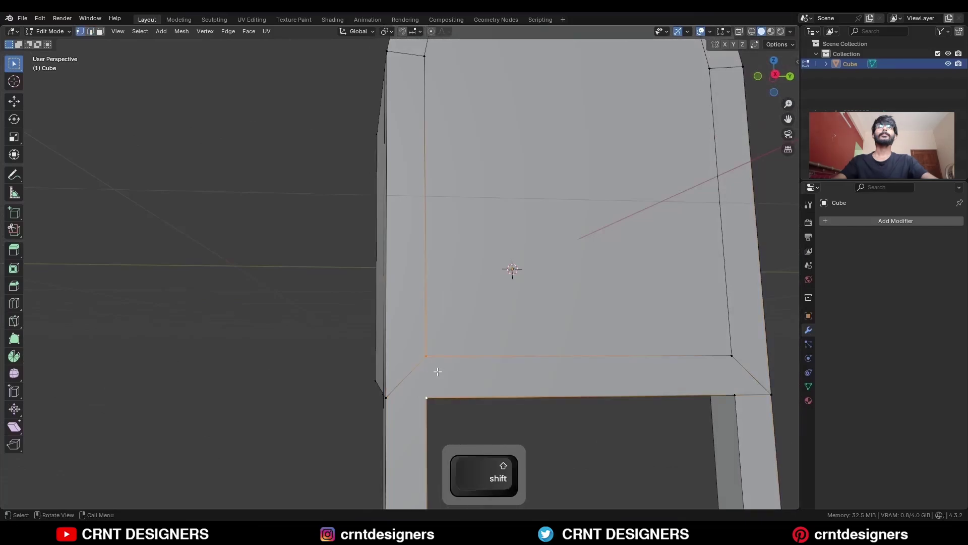
pyautogui.press('m')
pyautogui.click(434, 354)
pyautogui.keyDown('shift'); pyautogui.moveTo(540, 362); pyautogui.dragTo(411, 327, button='middle'); pyautogui.keyUp('shift')
pyautogui.click(579, 320)
pyautogui.keyDown('shift'); pyautogui.click(584, 348); pyautogui.keyUp('shift')
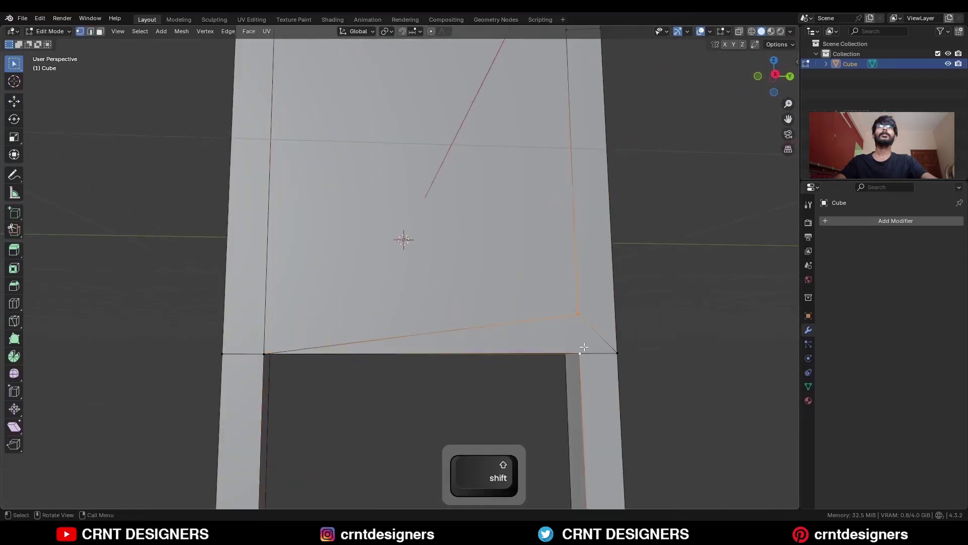
pyautogui.press('m')
pyautogui.click(584, 346)
# - Inspect the inset side face and the face loop through the border around it
pyautogui.moveTo(527, 330); pyautogui.dragTo(507, 294, button='middle')
pyautogui.press('3')
pyautogui.scroll(-3, 499, 302)
pyautogui.press('3')
pyautogui.click(430, 279)
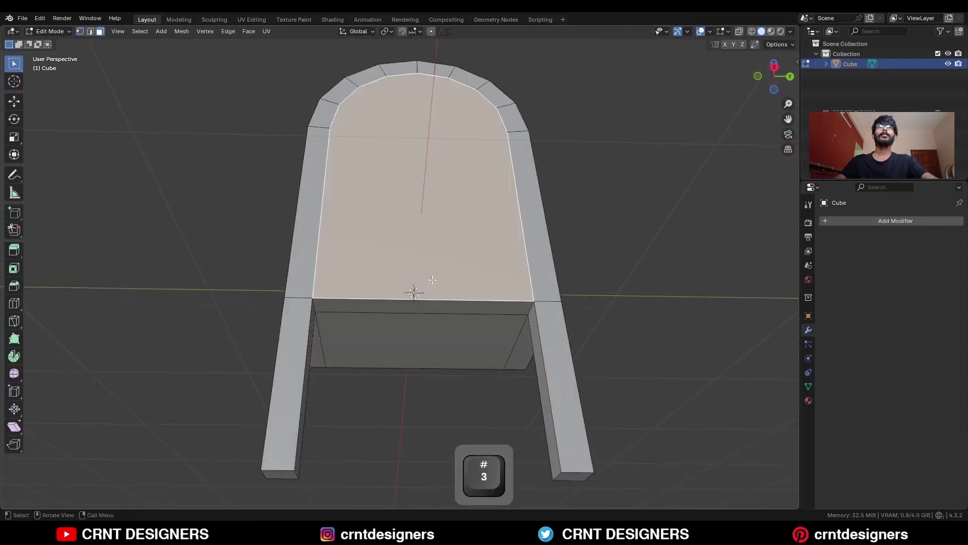
pyautogui.moveTo(403, 246); pyautogui.dragTo(416, 327, button='middle')
pyautogui.press('1')
pyautogui.keyDown('shift'); pyautogui.moveTo(340, 80); pyautogui.dragTo(406, 355, button='middle'); pyautogui.keyUp('shift')
pyautogui.press('3')
pyautogui.keyDown('alt'); pyautogui.click(409, 338); pyautogui.keyUp('alt')
# - Knife-cut the inset side face with horizontal and vertical lines through the inner arch's vertices, running the vertical cuts to its lower edge
pyautogui.click(777, 84)
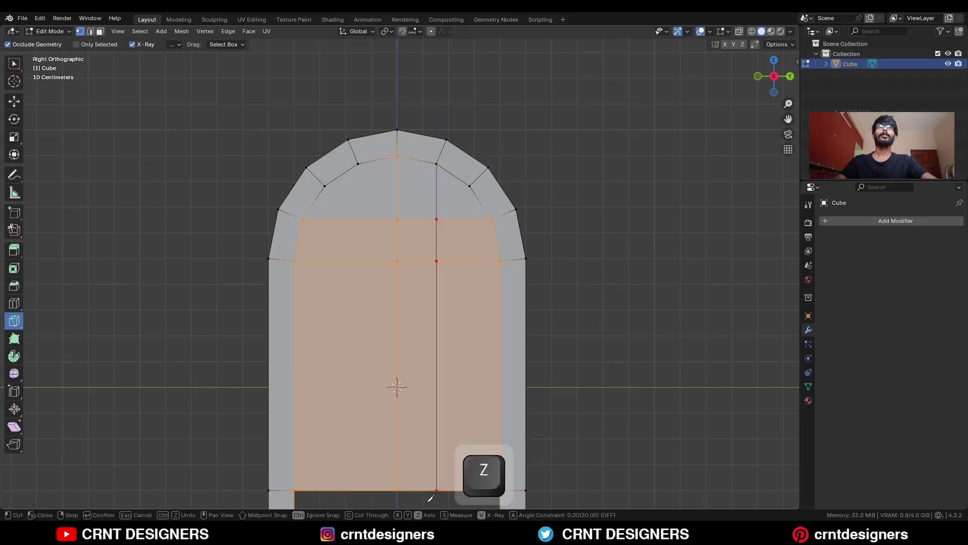
pyautogui.click(355, 487)
pyautogui.press('space')
pyautogui.press('Escape')
# - Knife-cut the underside along X from the ends of the side face's vertical cuts to the centre edge
pyautogui.click(774, 92)
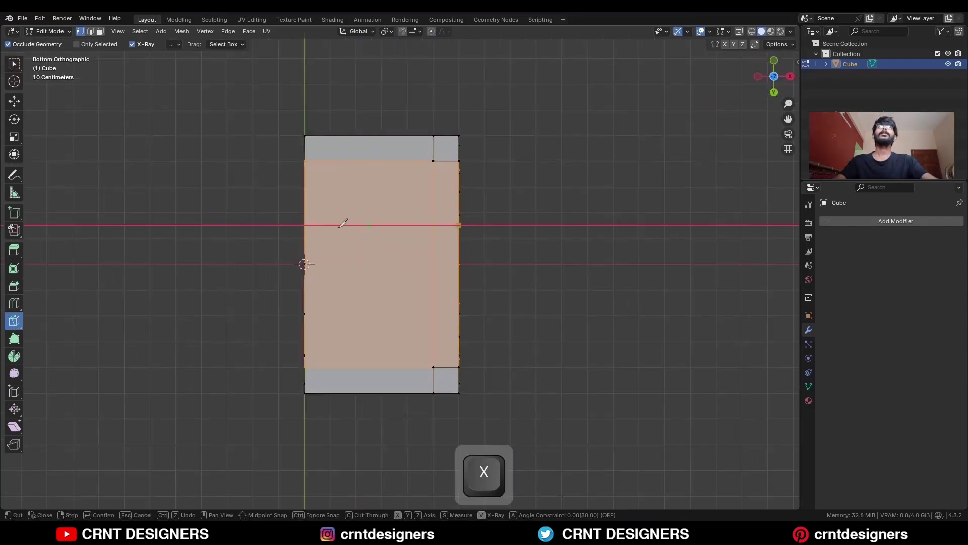
pyautogui.press('Escape')
pyautogui.click(459, 264)
pyautogui.press('x')
pyautogui.press('space')
pyautogui.moveTo(359, 308); pyautogui.dragTo(358, 263, button='middle')
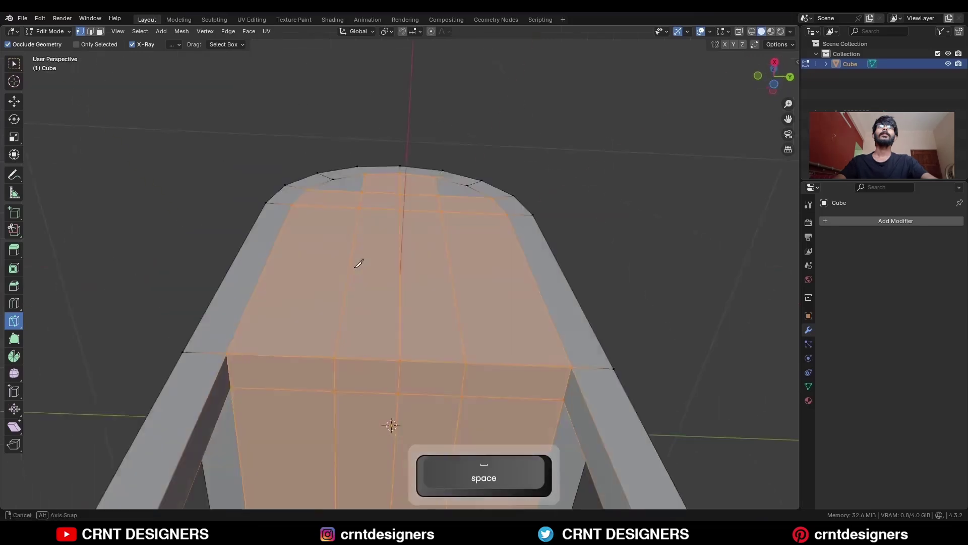
# - Dissolve the stray edge on the inner side wall of the front recess
pyautogui.click(15, 64)
pyautogui.click(494, 358)
pyautogui.moveTo(494, 358); pyautogui.dragTo(490, 256, button='middle')
pyautogui.press('2')
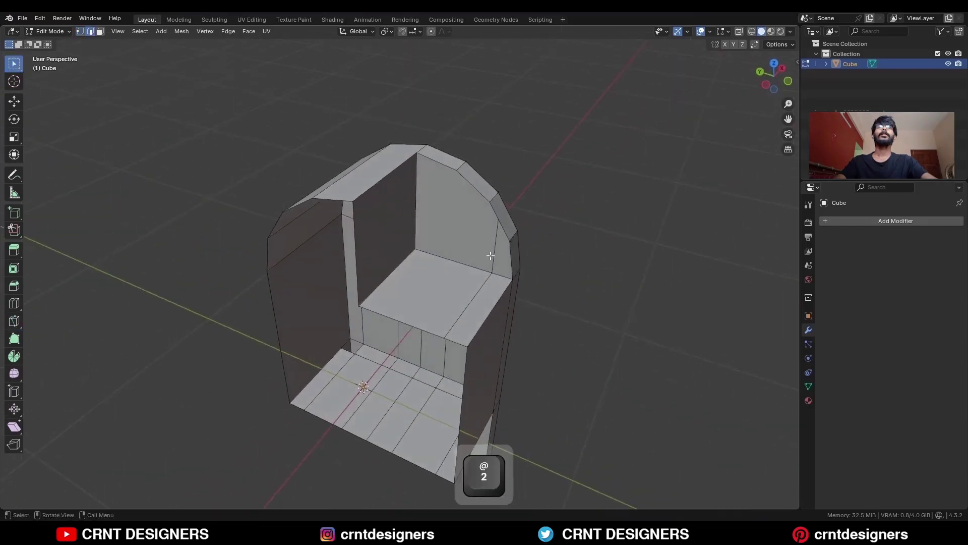
pyautogui.hotkey('ctrl', 'x')
# - Knife-cut the recess's inner side wall vertically and horizontally from the outer arch's vertices
pyautogui.keyDown('alt'); pyautogui.moveTo(501, 309); pyautogui.dragTo(649, 159, button='middle'); pyautogui.keyUp('alt')
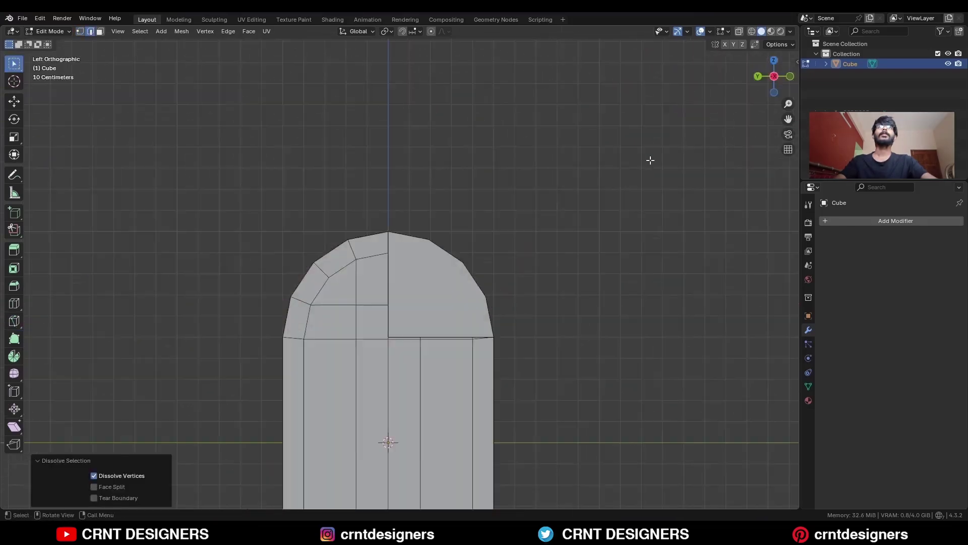
pyautogui.press('1')
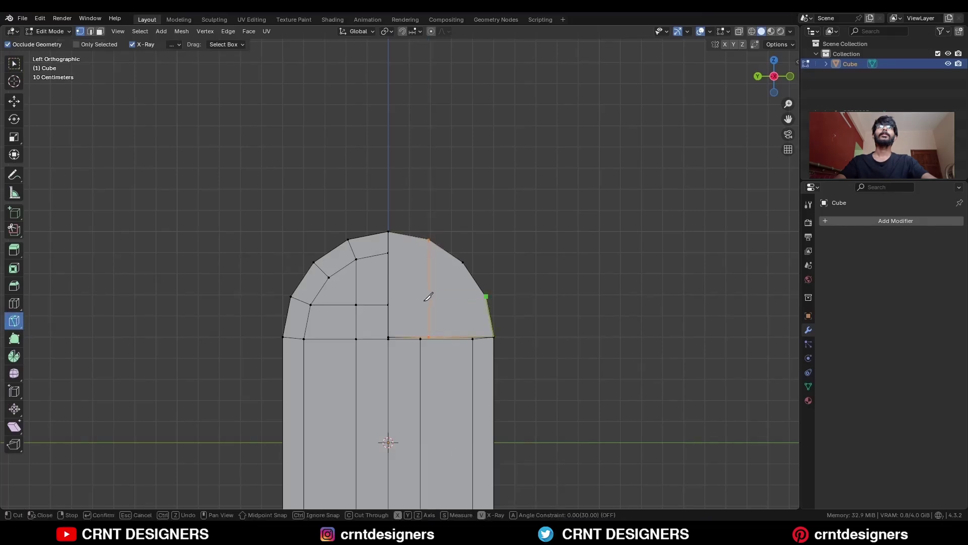
pyautogui.press('Return')
# - Select the full row of vertices at the base of the arch and scale it along the global Z axis
pyautogui.scroll(3, 603, 350)
pyautogui.hotkey('alt', 'z')
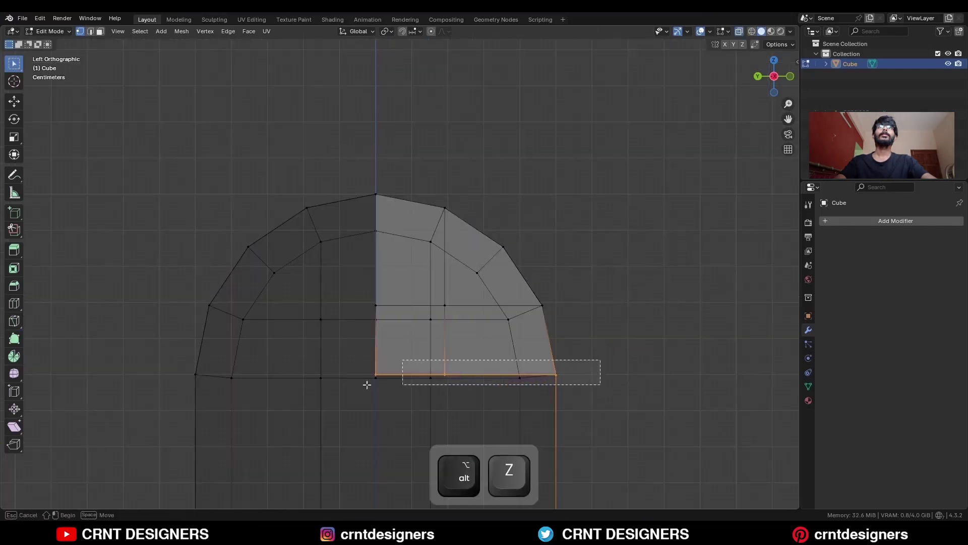
pyautogui.moveTo(366, 385); pyautogui.dragTo(121, 404)
pyautogui.press('s')
pyautogui.press('z')
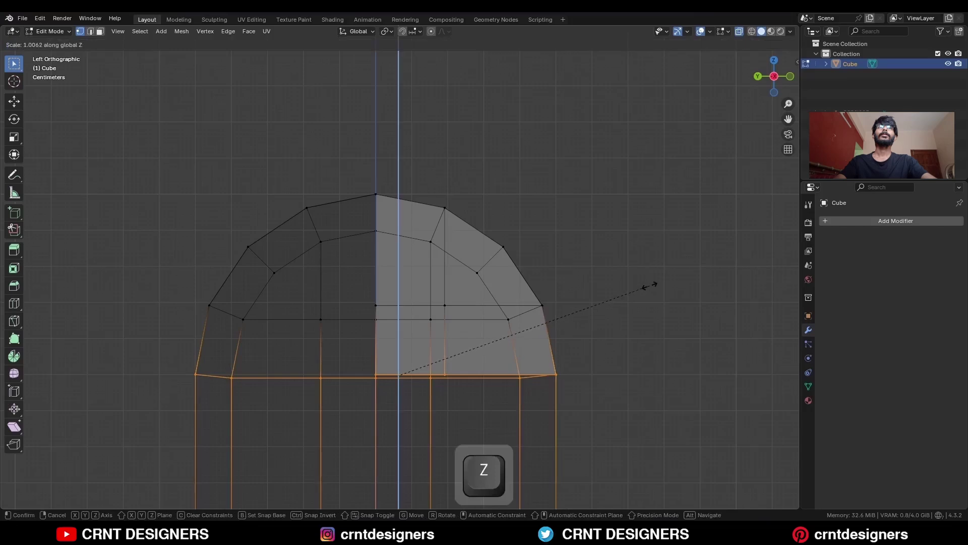
pyautogui.click(649, 286)
pyautogui.hotkey('alt', 'z')
# - Check the horizontal face loops passing through the recess's inner side wall
pyautogui.moveTo(638, 287); pyautogui.dragTo(453, 265, button='middle')
pyautogui.press('3')
pyautogui.keyDown('alt'); pyautogui.click(438, 258); pyautogui.keyUp('alt')
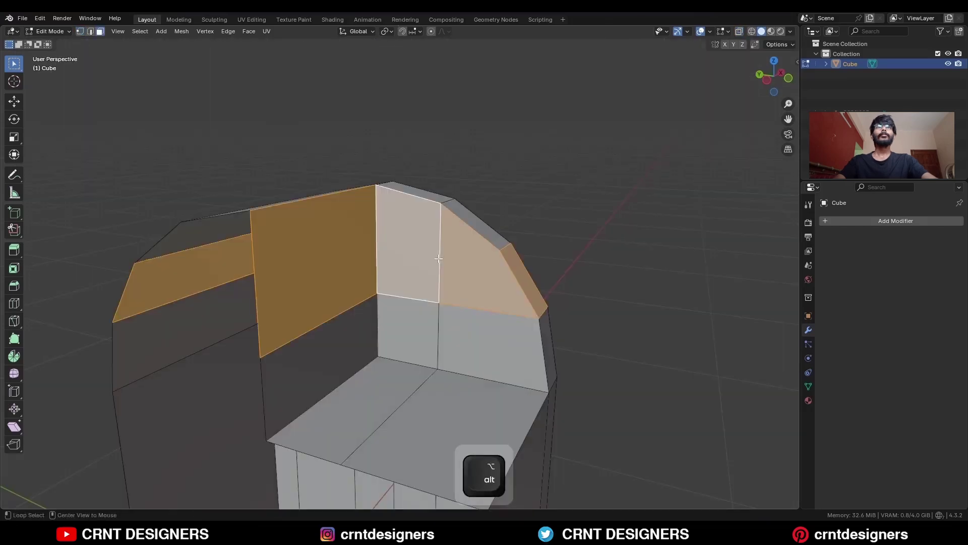
pyautogui.keyDown('alt'); pyautogui.click(437, 331); pyautogui.keyUp('alt')
pyautogui.keyDown('ctrl'); pyautogui.moveTo(480, 333); pyautogui.dragTo(493, 383, button='middle'); pyautogui.keyUp('ctrl')
pyautogui.click(556, 318)
# - Knife-cut a line from the recess's inner wall corner across the rounded top and down the rear face to the leg
pyautogui.moveTo(519, 342); pyautogui.dragTo(437, 362, button='middle')
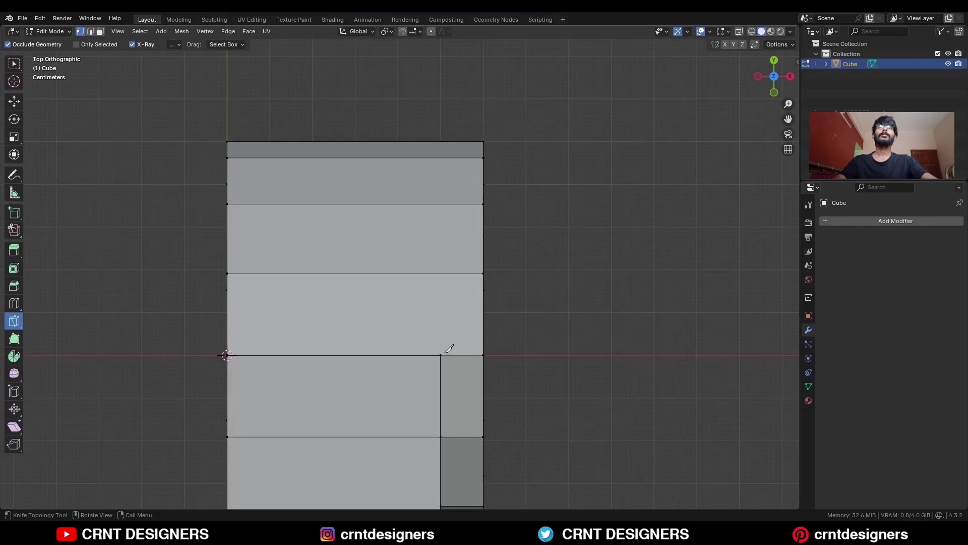
pyautogui.press('space')
pyautogui.keyDown('ctrl'); pyautogui.moveTo(434, 242); pyautogui.dragTo(570, 227, button='middle'); pyautogui.keyUp('ctrl')
pyautogui.keyDown('shift'); pyautogui.moveTo(570, 227); pyautogui.dragTo(465, 223, button='middle'); pyautogui.keyUp('shift')
pyautogui.press('c')
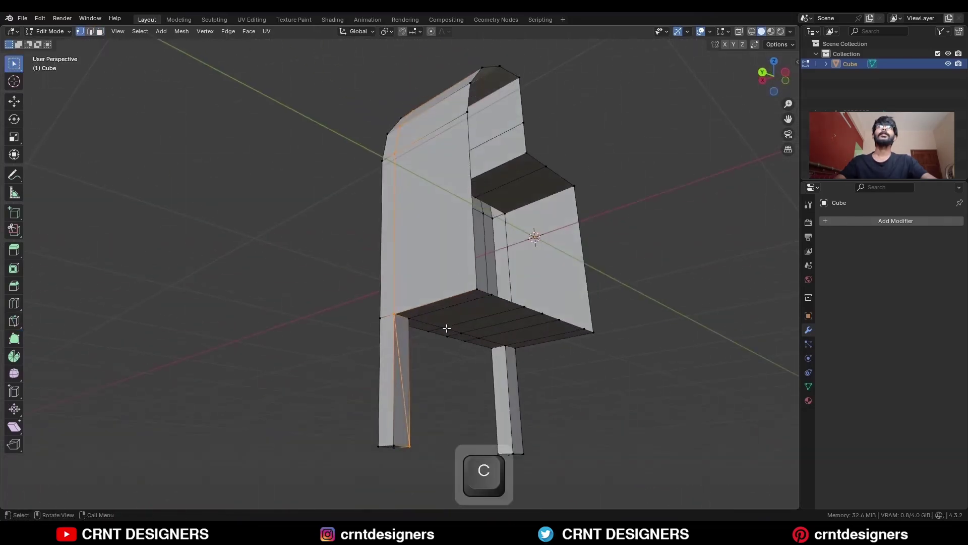
# - Dissolve the stray diagonal edge on the inner side of the leg
pyautogui.hotkey('ctrl', 'x')
pyautogui.moveTo(402, 377); pyautogui.dragTo(282, 349, button='middle')
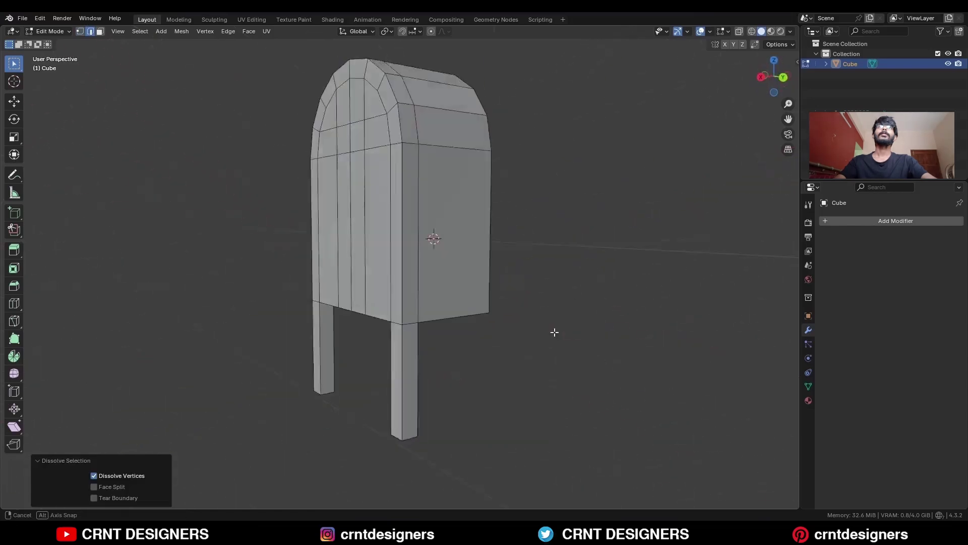
pyautogui.keyDown('ctrl'); pyautogui.moveTo(442, 257); pyautogui.dragTo(348, 348, button='middle'); pyautogui.keyUp('ctrl')
# - Check the face loops running around the lower body, the recess and the arched rim down to the legs
pyautogui.press('3')
pyautogui.keyDown('alt'); pyautogui.click(391, 318); pyautogui.keyUp('alt')
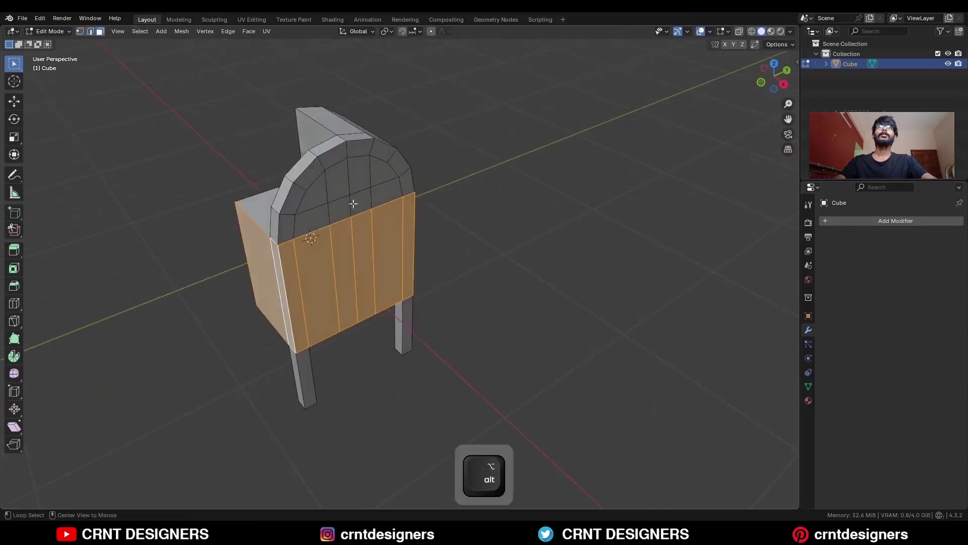
pyautogui.keyDown('alt'); pyautogui.click(311, 157); pyautogui.keyUp('alt')
pyautogui.moveTo(311, 156); pyautogui.dragTo(257, 198, button='middle')
pyautogui.keyDown('alt'); pyautogui.click(344, 173); pyautogui.keyUp('alt')
pyautogui.keyDown('alt'); pyautogui.click(362, 174); pyautogui.keyUp('alt')
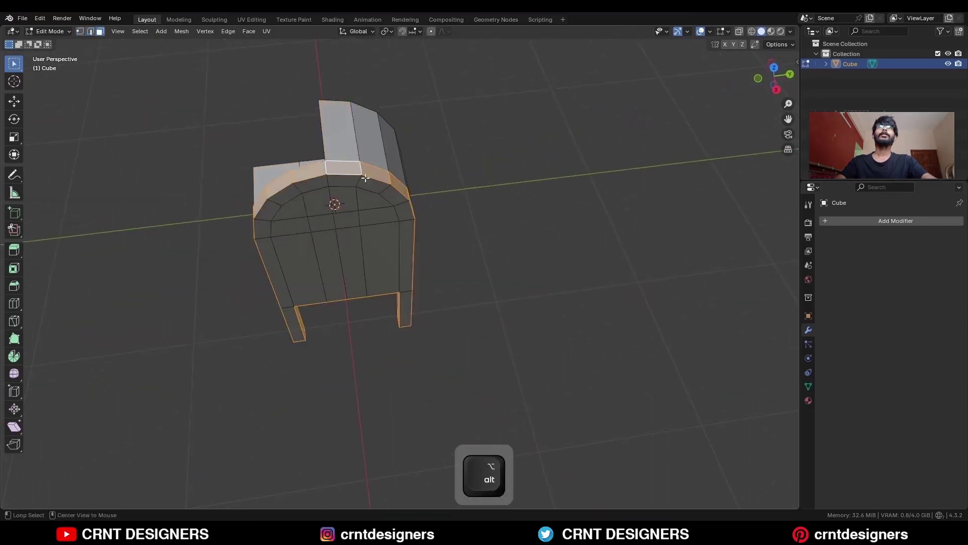
# - Add a level 2 Subdivision modifier to the body and turn off its display in Edit Mode
pyautogui.press('Tab')
pyautogui.moveTo(361, 252); pyautogui.dragTo(564, 284, button='middle')
pyautogui.hotkey('ctrl', '2')
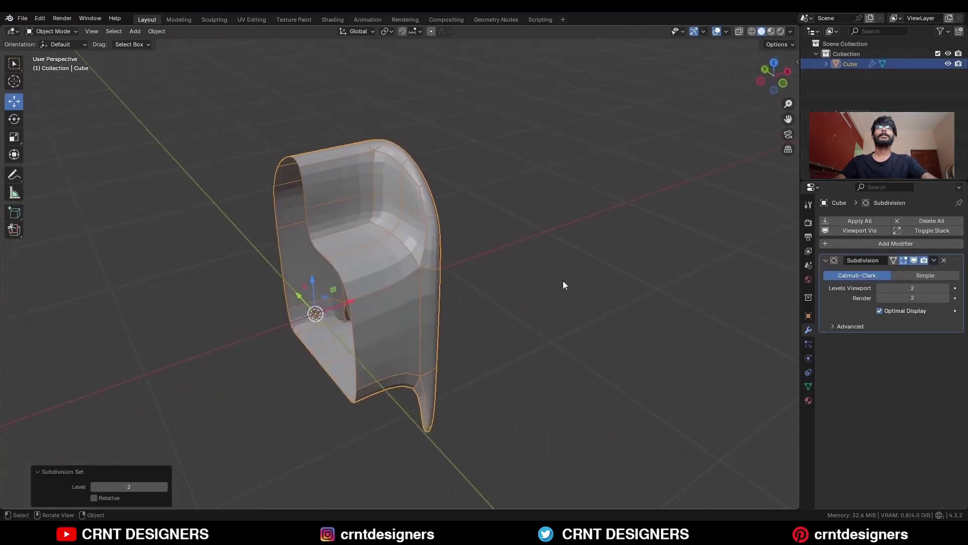
pyautogui.click(904, 260)
pyautogui.press('Tab')
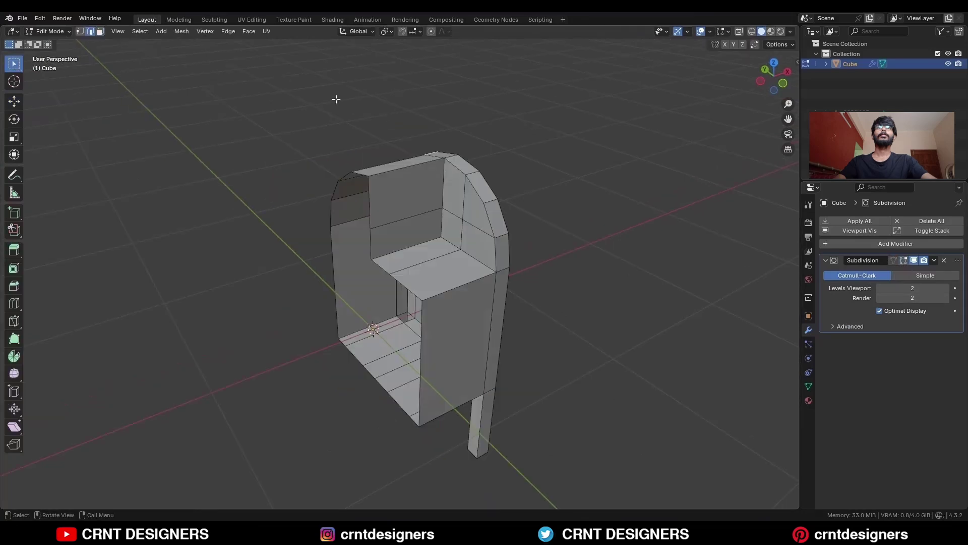
# - Bevel the 30° sharp edges plus the arched face's vertical and arch-base support loops 0.0294 m wide with 2 segments and shape 1.0
pyautogui.click(140, 31)
pyautogui.click(161, 201)
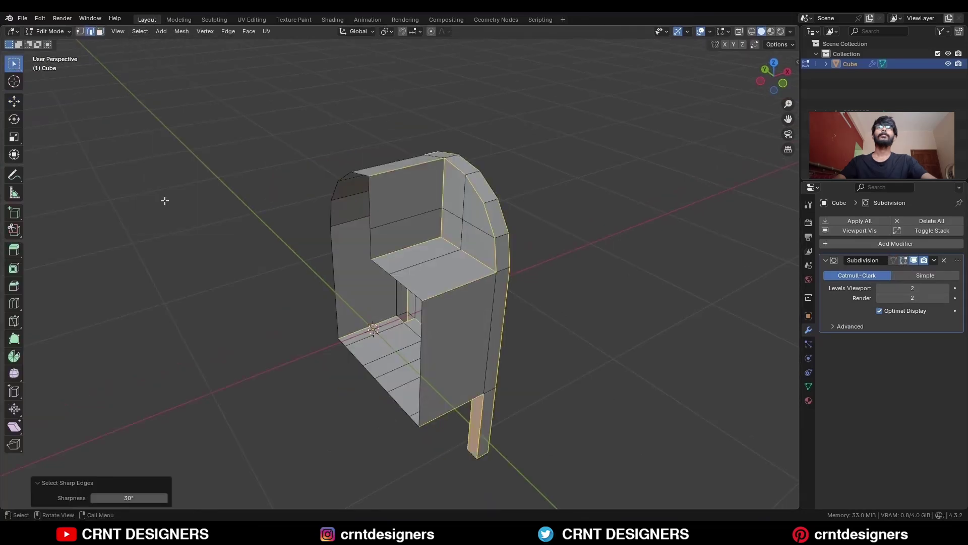
pyautogui.moveTo(525, 252); pyautogui.dragTo(349, 350, button='middle')
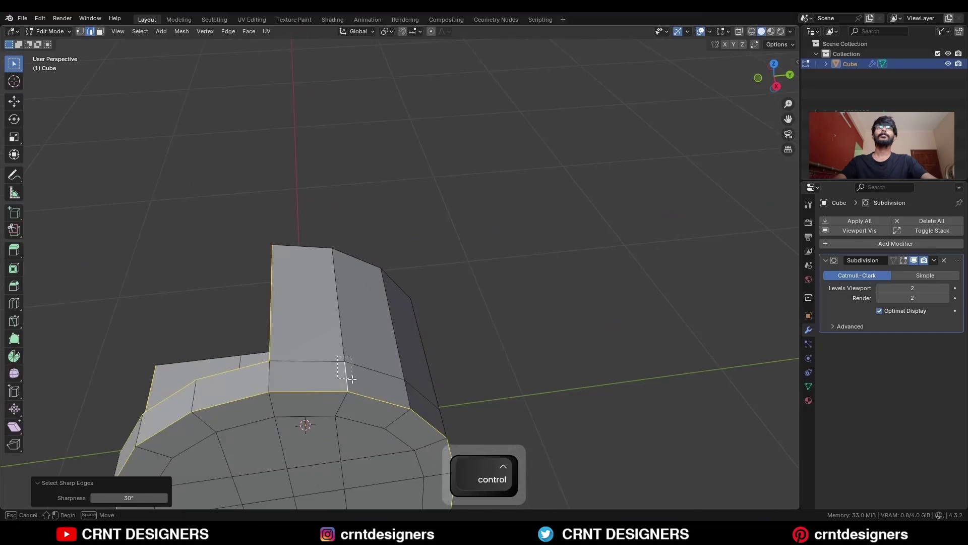
pyautogui.keyDown('ctrl'); pyautogui.moveTo(352, 379); pyautogui.dragTo(354, 382); pyautogui.keyUp('ctrl')
pyautogui.moveTo(324, 359); pyautogui.dragTo(477, 381, button='middle')
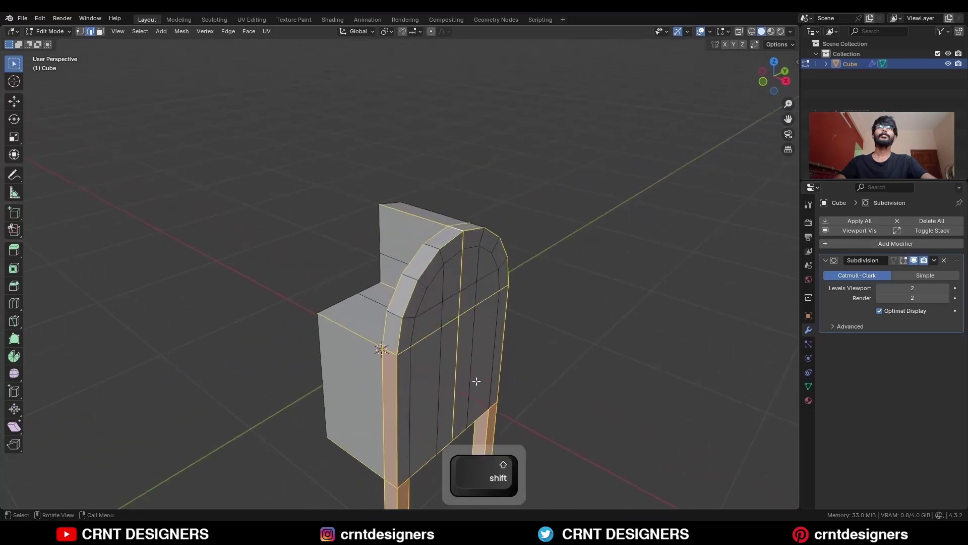
pyautogui.hotkey('ctrl', 'b')
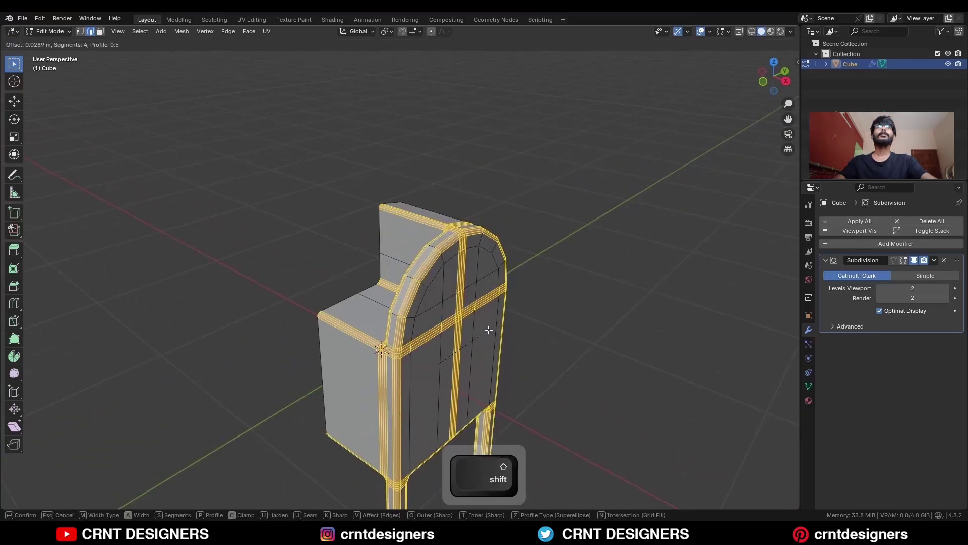
pyautogui.click(488, 330)
pyautogui.moveTo(155, 368); pyautogui.dragTo(217, 372)
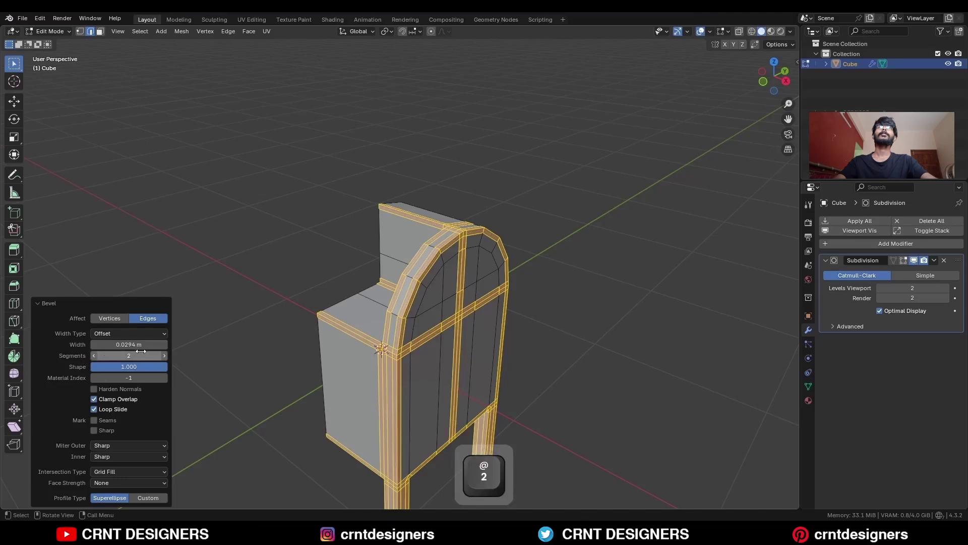
# - Shade the subdivided body smooth and inspect its surface with the overlays hidden
pyautogui.moveTo(454, 307); pyautogui.dragTo(520, 295, button='middle')
pyautogui.press('Tab')
pyautogui.hotkey('shift', 'alt', 'z')
pyautogui.keyDown('ctrl'); pyautogui.moveTo(519, 235); pyautogui.dragTo(429, 271, button='middle'); pyautogui.keyUp('ctrl')
pyautogui.rightClick(444, 225)
pyautogui.click(441, 225)
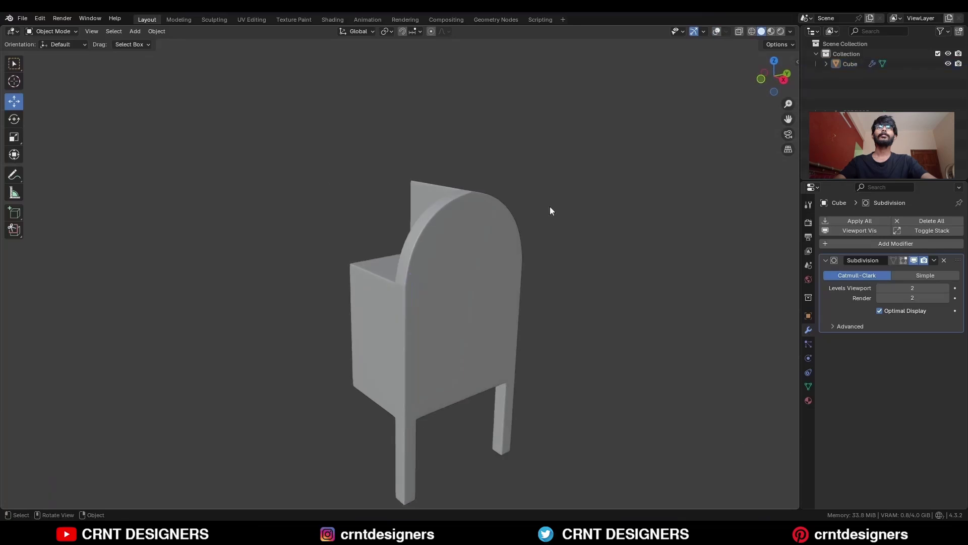
pyautogui.moveTo(549, 207); pyautogui.dragTo(448, 254, button='middle')
pyautogui.hotkey('shift', 'alt', 'z')
# - Add one centred loop cut along the outer band of the arched end face and down the legs
pyautogui.press('Tab')
pyautogui.moveTo(416, 289); pyautogui.dragTo(434, 242, button='middle')
pyautogui.keyDown('shift'); pyautogui.moveTo(434, 242); pyautogui.dragTo(561, 281, button='middle'); pyautogui.keyUp('shift')
pyautogui.press('1')
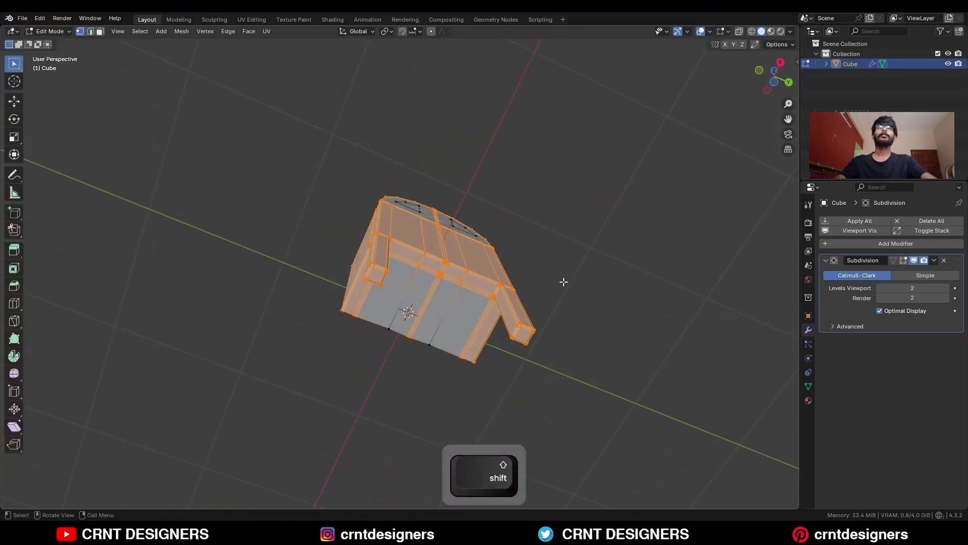
pyautogui.hotkey('alt', 'a')
pyautogui.hotkey('ctrl', 'r')
pyautogui.rightClick(395, 233)
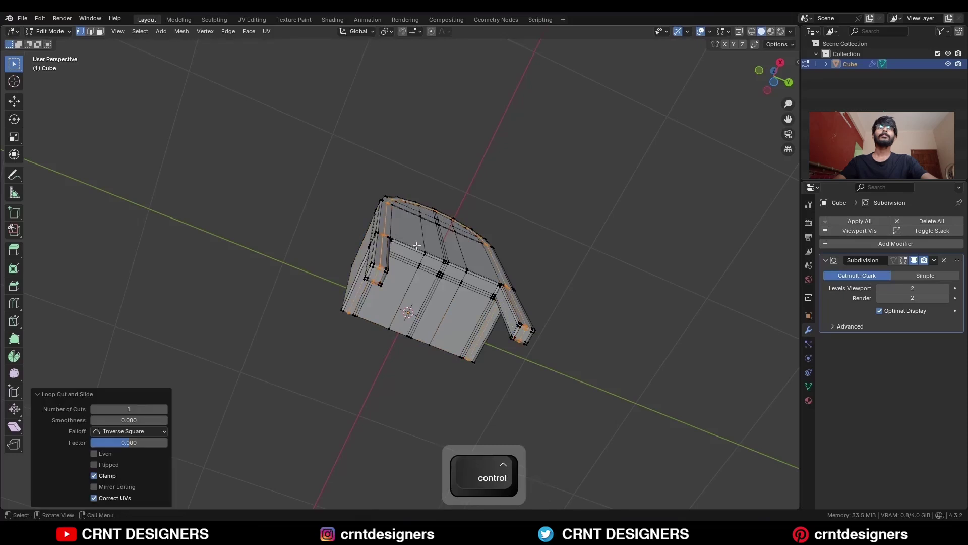
# - Add four evenly spaced horizontal loop cuts around the lower body between the arch base and the underside
pyautogui.moveTo(420, 245); pyautogui.dragTo(454, 341, button='middle')
pyautogui.hotkey('ctrl', 'r')
pyautogui.click(450, 340)
pyautogui.rightClick(447, 341)
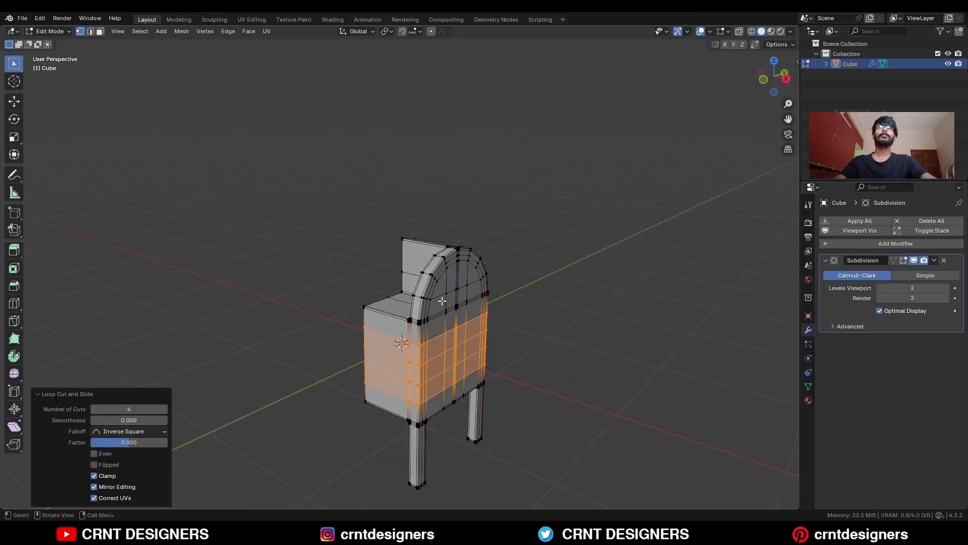
# - Add two loop cuts around the body between its open centre and the arched end
pyautogui.moveTo(442, 301); pyautogui.dragTo(479, 306, button='middle')
pyautogui.scroll(2, 449, 307)
pyautogui.hotkey('ctrl', 'r')
pyautogui.click(449, 307)
pyautogui.rightClick(449, 307)
pyautogui.click(205, 319)
# - Reroute the edges diagonally at the corner where the recess ledge meets the arch, dissolving the redundant edges and the surplus loop there
pyautogui.moveTo(454, 348); pyautogui.dragTo(393, 355, button='middle')
pyautogui.keyDown('shift'); pyautogui.moveTo(393, 355); pyautogui.dragTo(454, 302, button='middle'); pyautogui.keyUp('shift')
pyautogui.scroll(4, 454, 323)
pyautogui.keyDown('shift'); pyautogui.moveTo(456, 336); pyautogui.dragTo(441, 321, button='middle'); pyautogui.keyUp('shift')
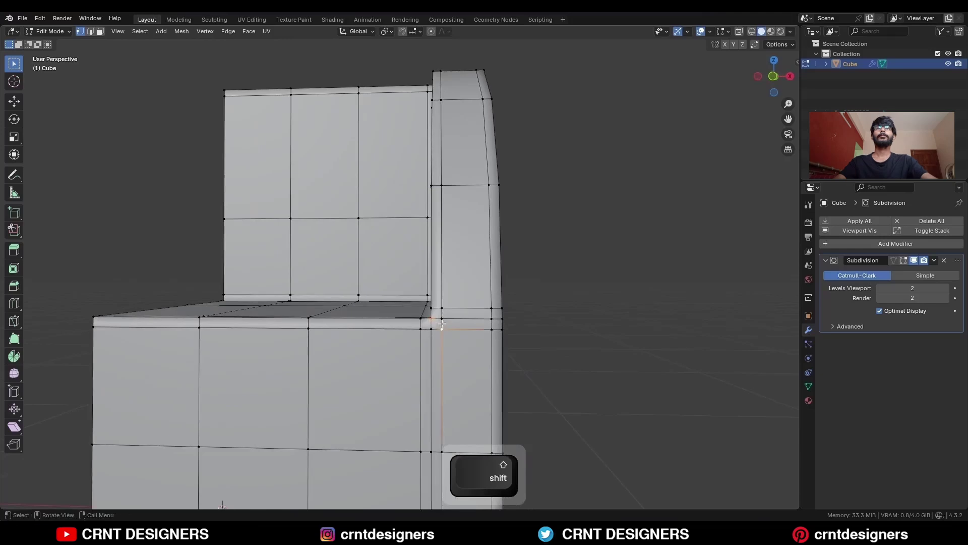
pyautogui.press('2')
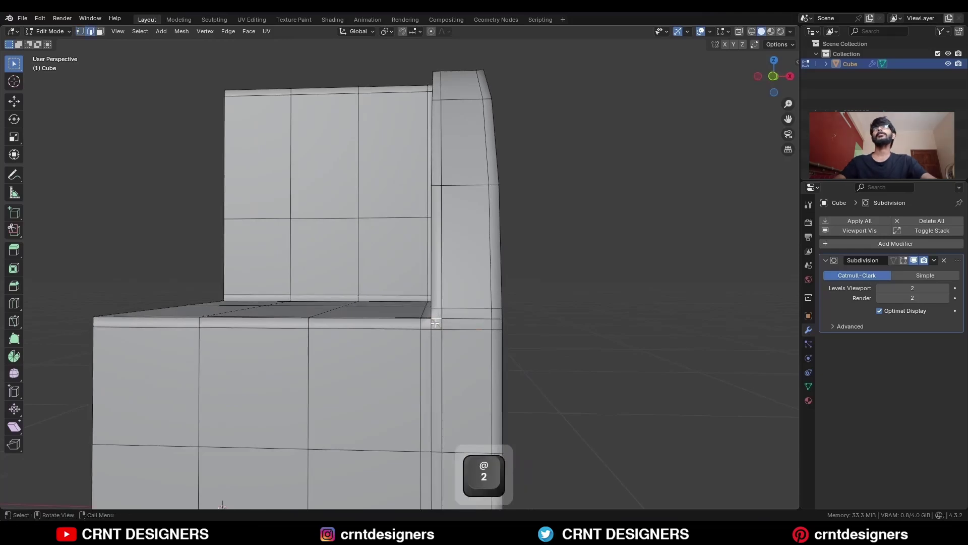
pyautogui.hotkey('ctrl', 'x')
pyautogui.moveTo(445, 317)
pyautogui.mouseDown(button='middle')
pyautogui.moveTo(389, 358)
pyautogui.moveTo(400, 328)
pyautogui.moveTo(440, 320)
pyautogui.mouseUp(button='middle')
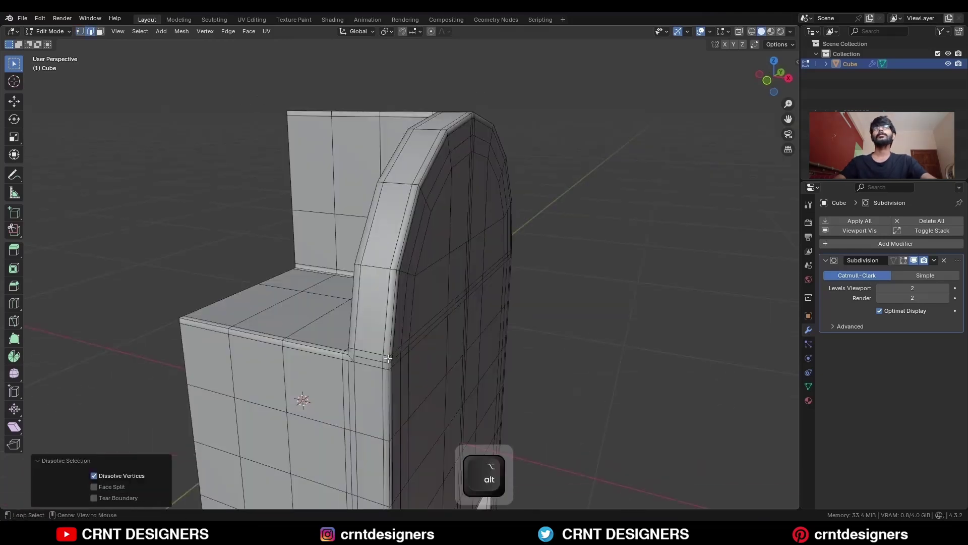
pyautogui.keyDown('alt'); pyautogui.click(373, 359); pyautogui.keyUp('alt')
pyautogui.hotkey('ctrl', 'x')
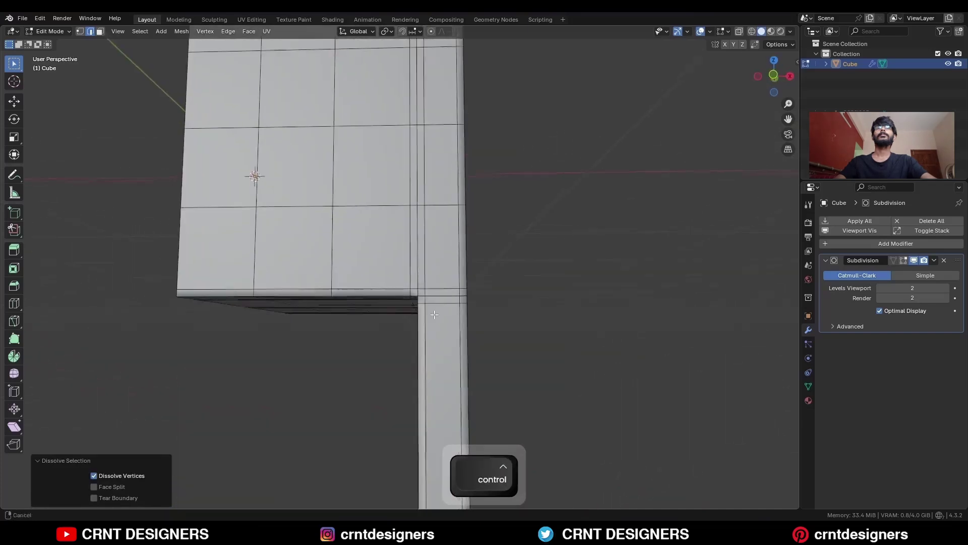
# - Reroute the edges diagonally at the corner between the leg and the body's underside and dissolve the redundant corner edges
pyautogui.press('1')
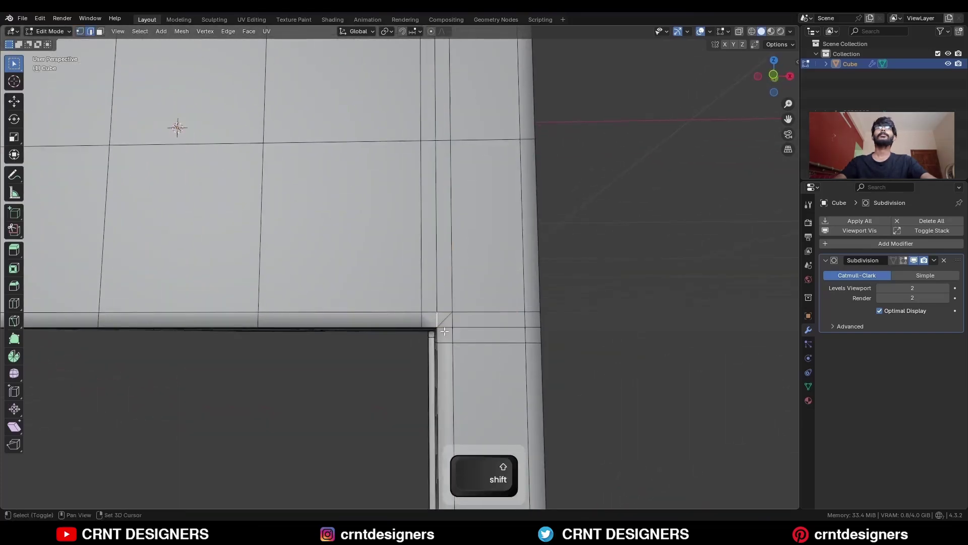
pyautogui.hotkey('ctrl', 'x')
pyautogui.keyDown('ctrl'); pyautogui.moveTo(464, 316); pyautogui.dragTo(457, 342, button='middle'); pyautogui.keyUp('ctrl')
pyautogui.moveTo(457, 342); pyautogui.dragTo(446, 317, button='middle')
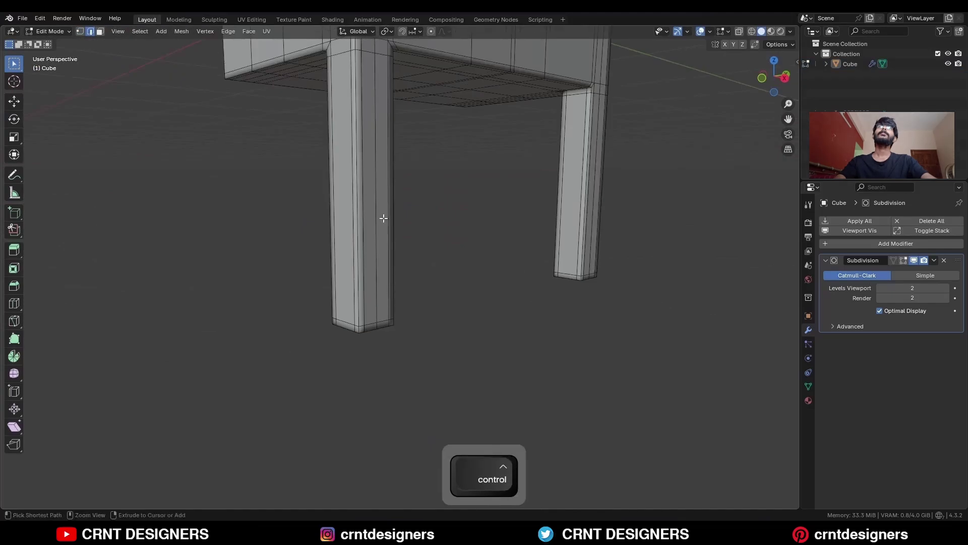
# - Add four evenly spaced horizontal loop cuts around each of the two legs
pyautogui.hotkey('ctrl', 'r')
pyautogui.click(386, 217)
pyautogui.rightClick(406, 222)
pyautogui.moveTo(443, 343); pyautogui.dragTo(508, 309, button='middle')
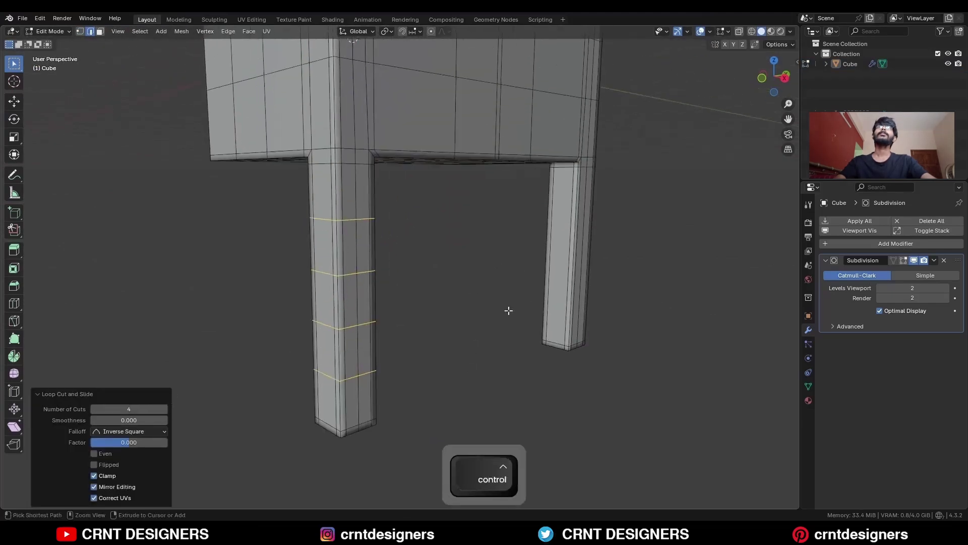
pyautogui.hotkey('ctrl', 'r')
pyautogui.click(165, 409)
pyautogui.click(165, 410)
pyautogui.click(165, 410)
pyautogui.click(435, 328)
pyautogui.keyDown('ctrl'); pyautogui.moveTo(437, 326); pyautogui.dragTo(439, 358, button='middle'); pyautogui.keyUp('ctrl')
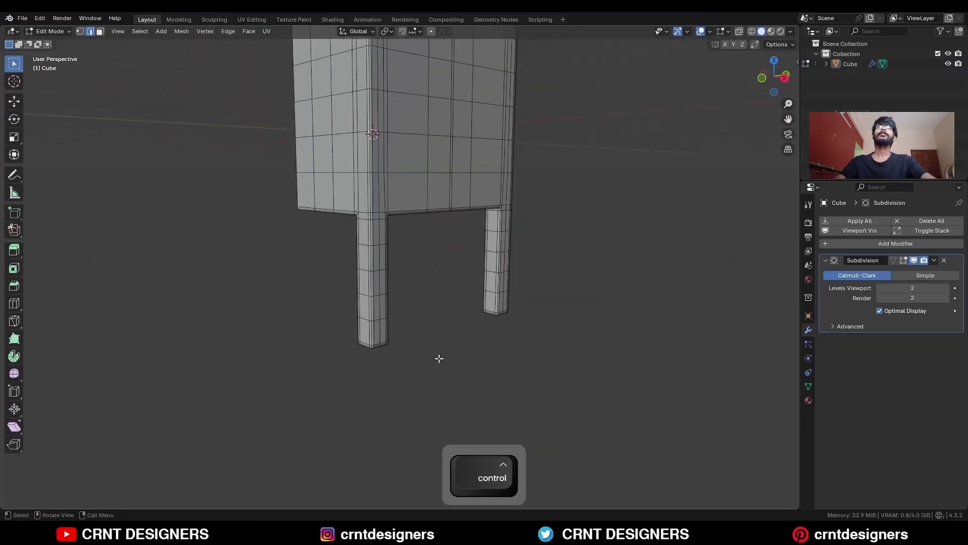
# - Symmetrize the whole mesh from +X to -X to complete the other half of the body
pyautogui.press('Tab')
pyautogui.press('Tab')
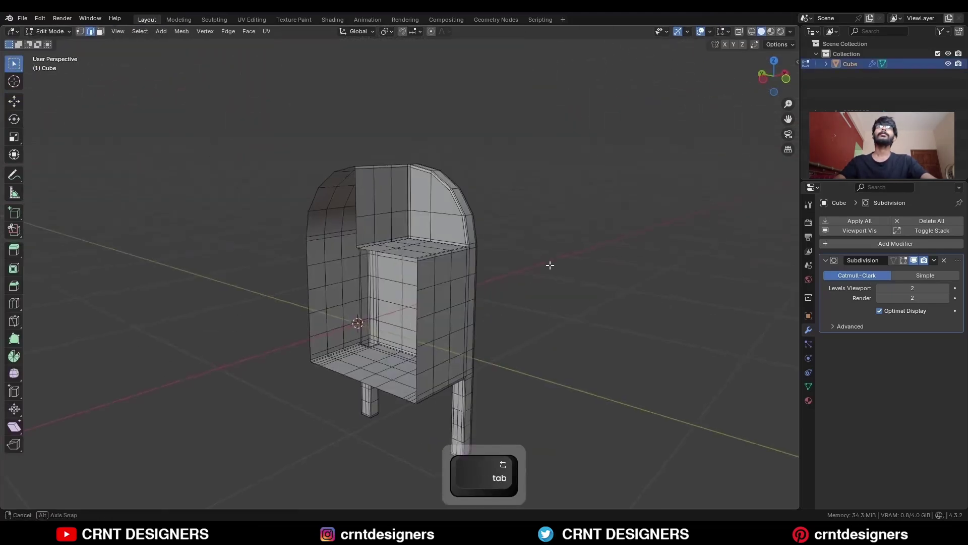
pyautogui.moveTo(550, 266); pyautogui.dragTo(533, 264, button='middle')
pyautogui.press('a')
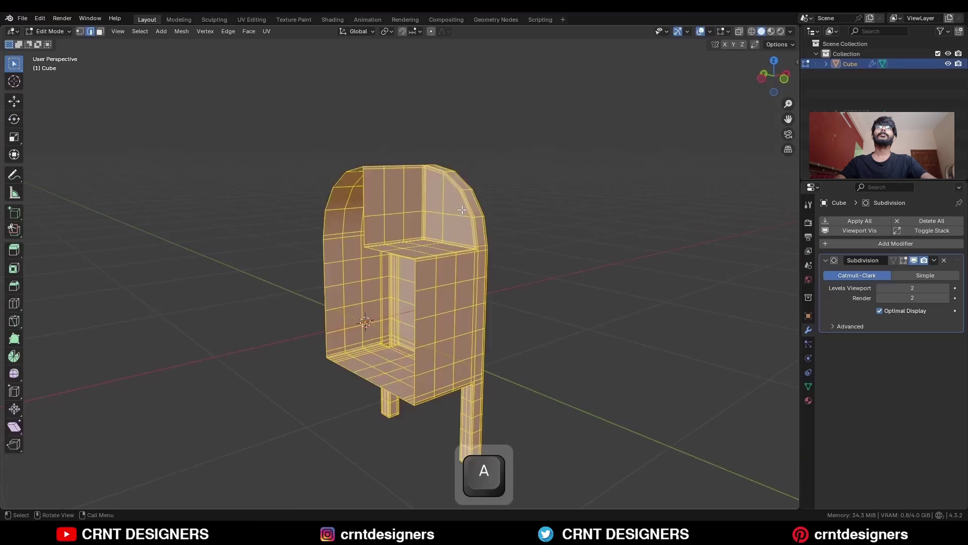
pyautogui.click(182, 32)
pyautogui.click(198, 178)
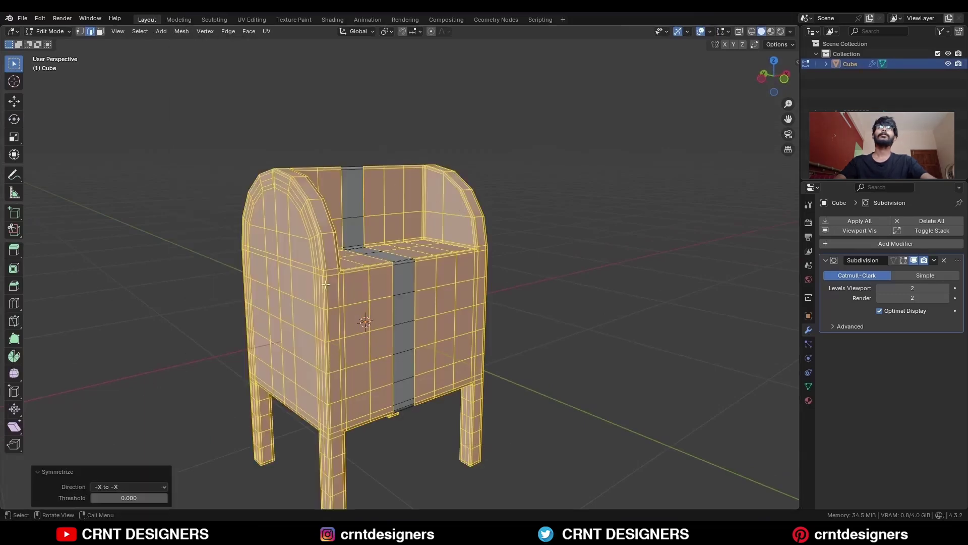
pyautogui.click(534, 246)
# - Return to Object Mode, save BM19.blend and inspect the finished body with the overlays off and on
pyautogui.press('Tab')
pyautogui.hotkey('ctrl', 's')
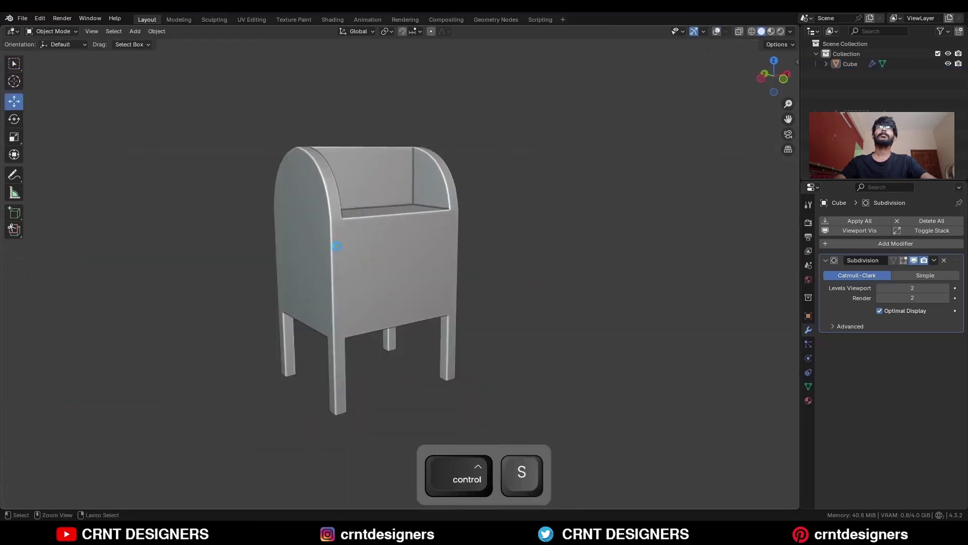
pyautogui.keyDown('ctrl'); pyautogui.moveTo(337, 246); pyautogui.dragTo(324, 272, button='middle'); pyautogui.keyUp('ctrl')
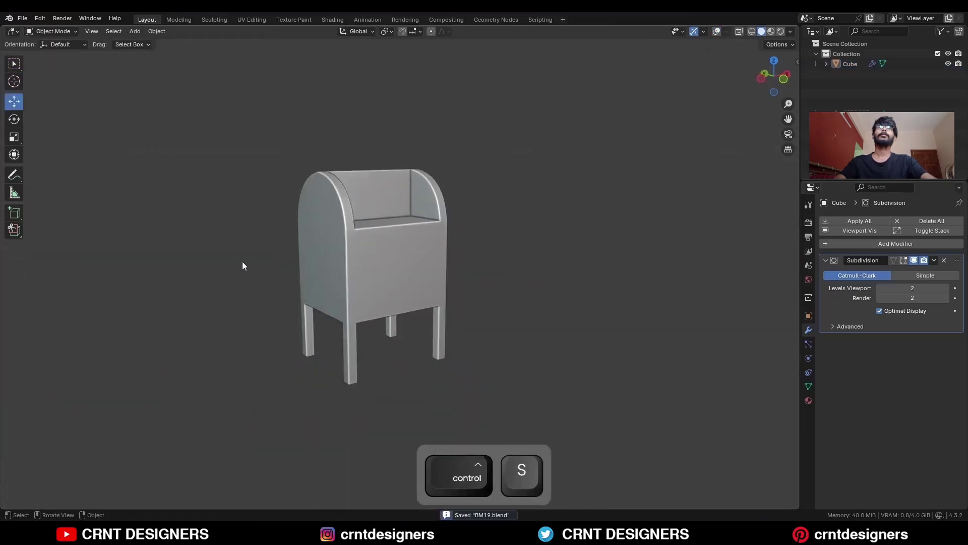
pyautogui.moveTo(242, 265); pyautogui.dragTo(515, 266, button='middle')
pyautogui.hotkey('alt', 'shift', 'z')
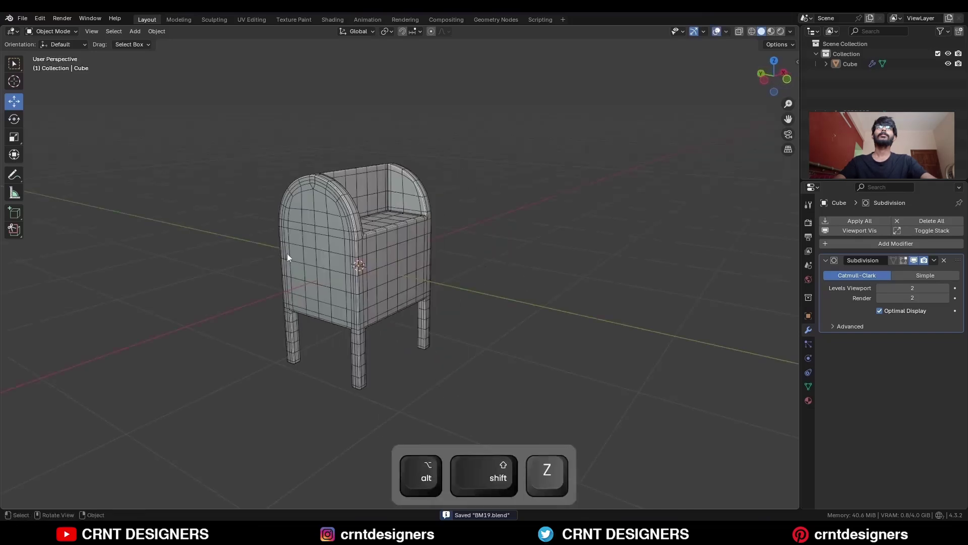